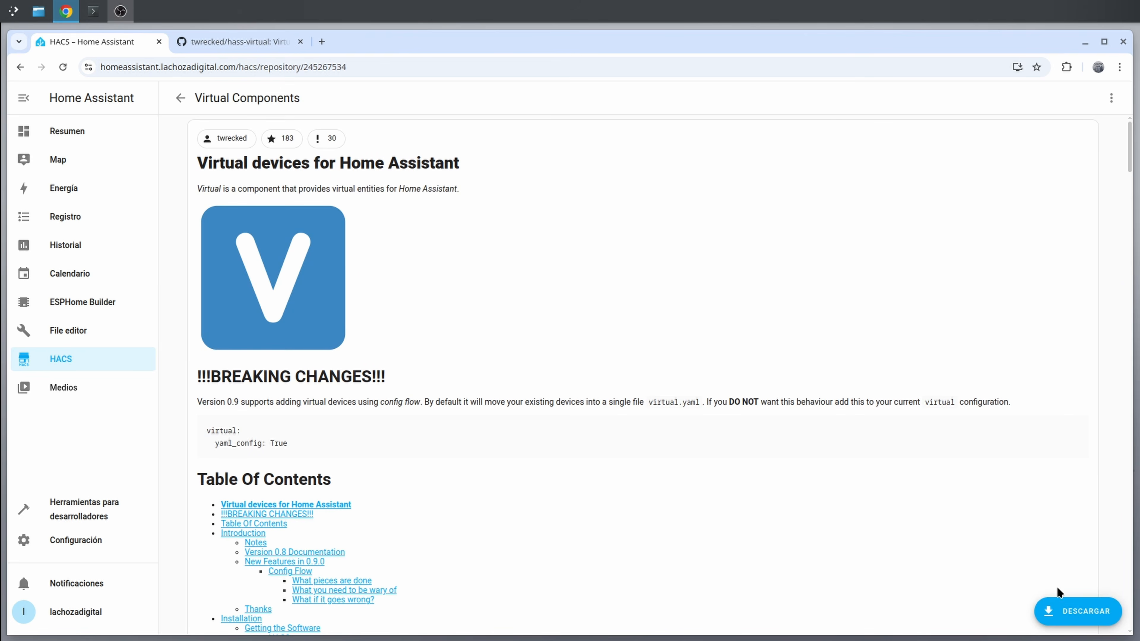
Step: Download Virtual Components version v0.9.2 through HACS and open the Home Assistant settings
{"action": "left_click", "coordinate": [1079, 615]}
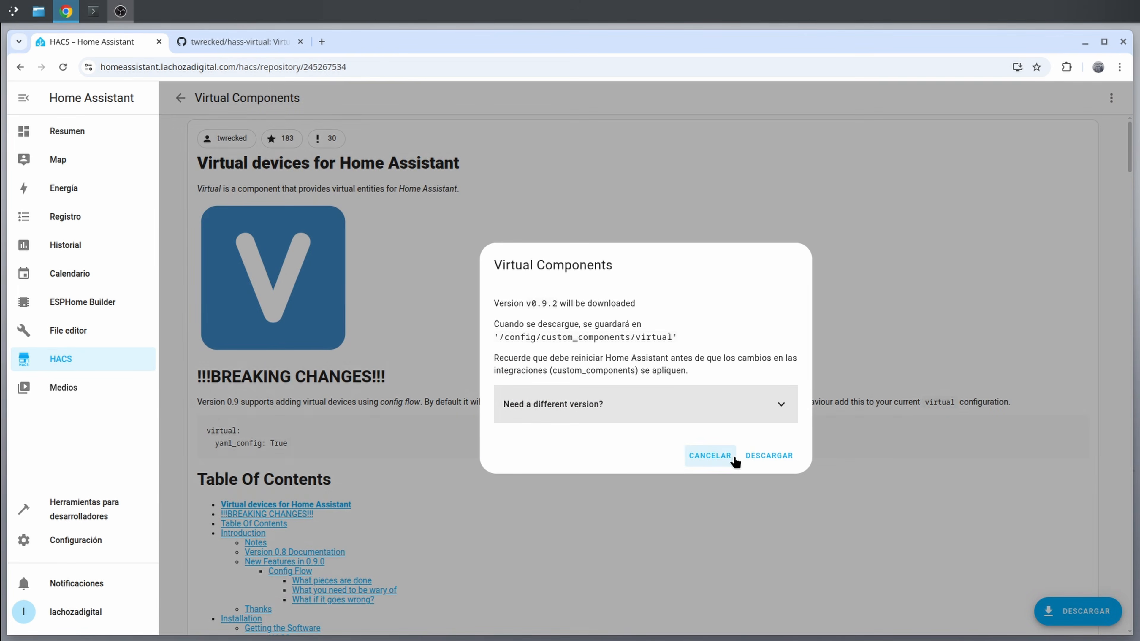
{"action": "left_click", "coordinate": [753, 457]}
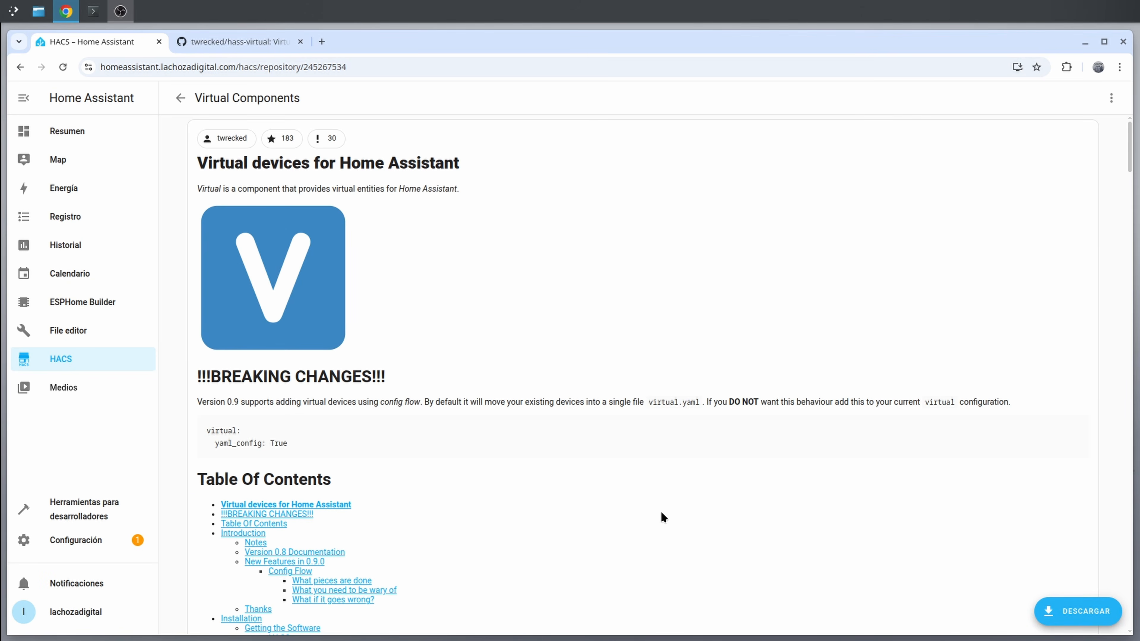
{"action": "left_click", "coordinate": [85, 541]}
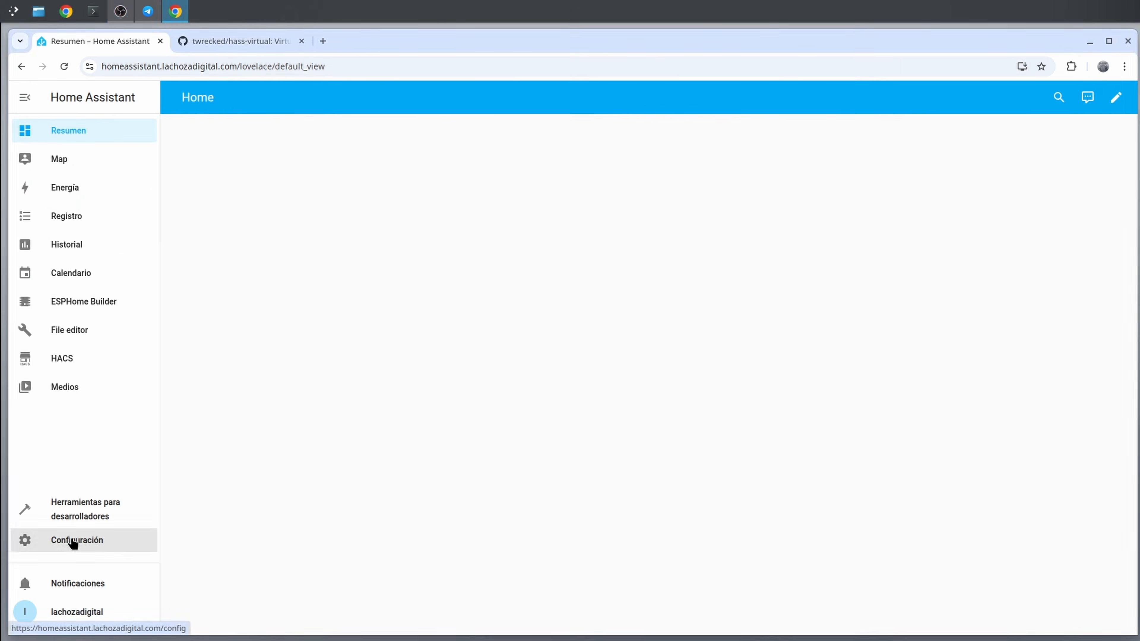
Step: Start adding the Virtual Components integration from the devices and services settings
{"action": "left_click", "coordinate": [73, 541]}
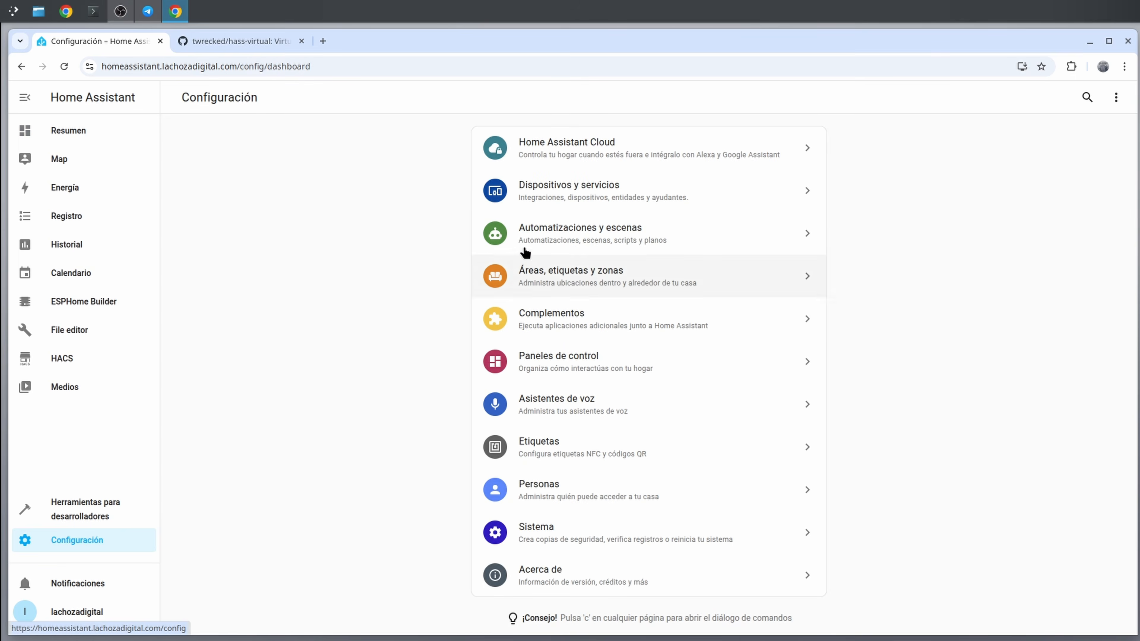
{"action": "left_click", "coordinate": [531, 193]}
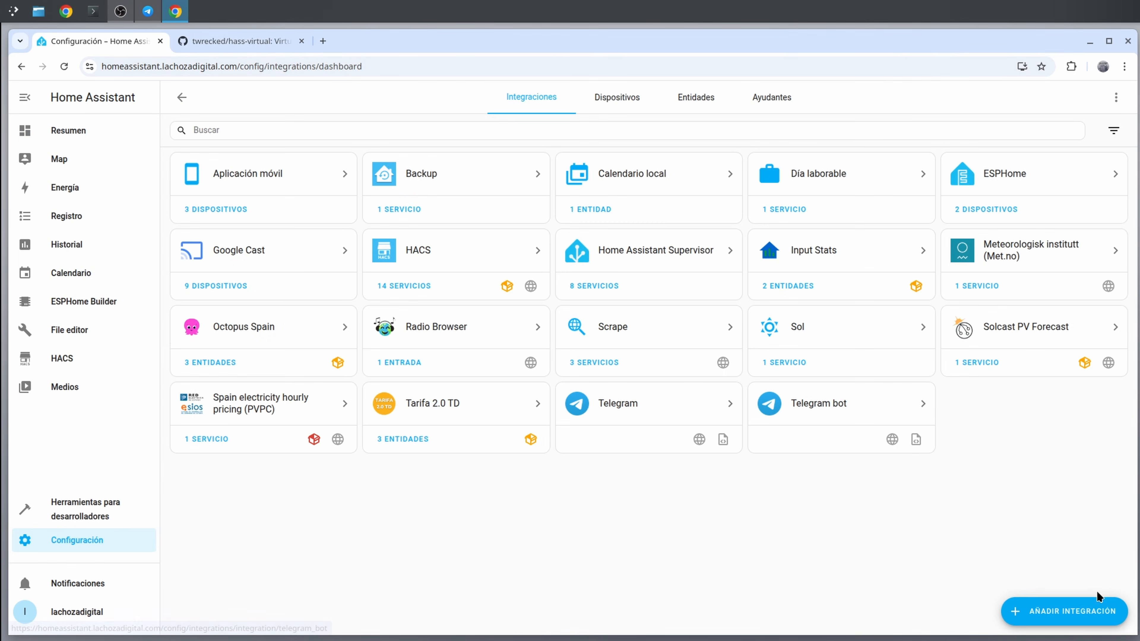
{"action": "left_click", "coordinate": [1084, 610]}
{"action": "type", "text": "virtua"}
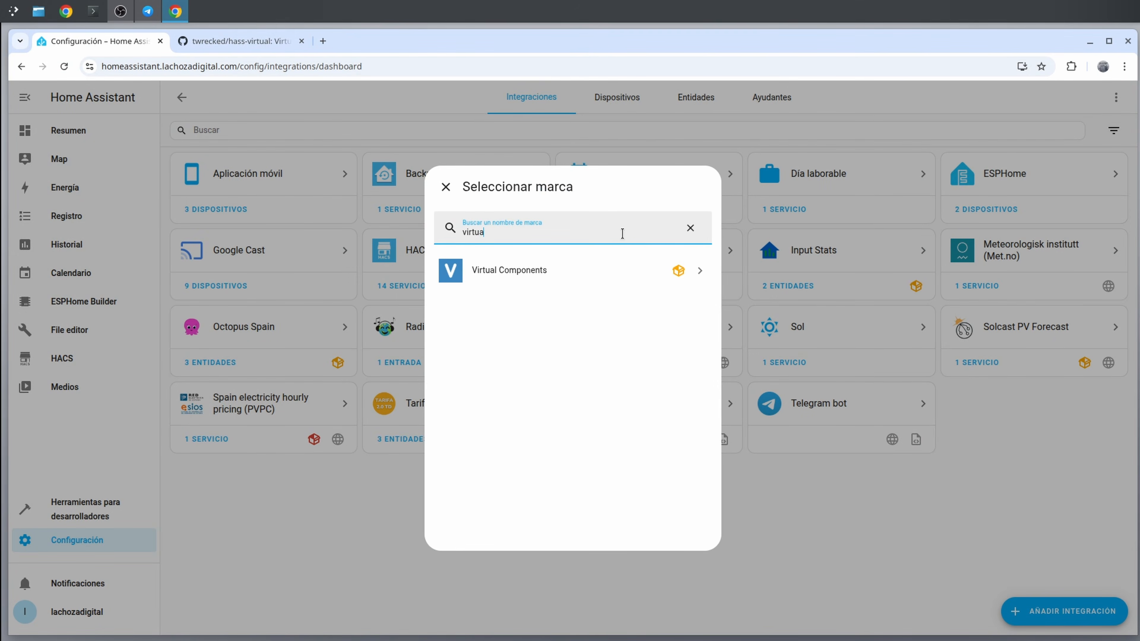
{"action": "left_click", "coordinate": [540, 278]}
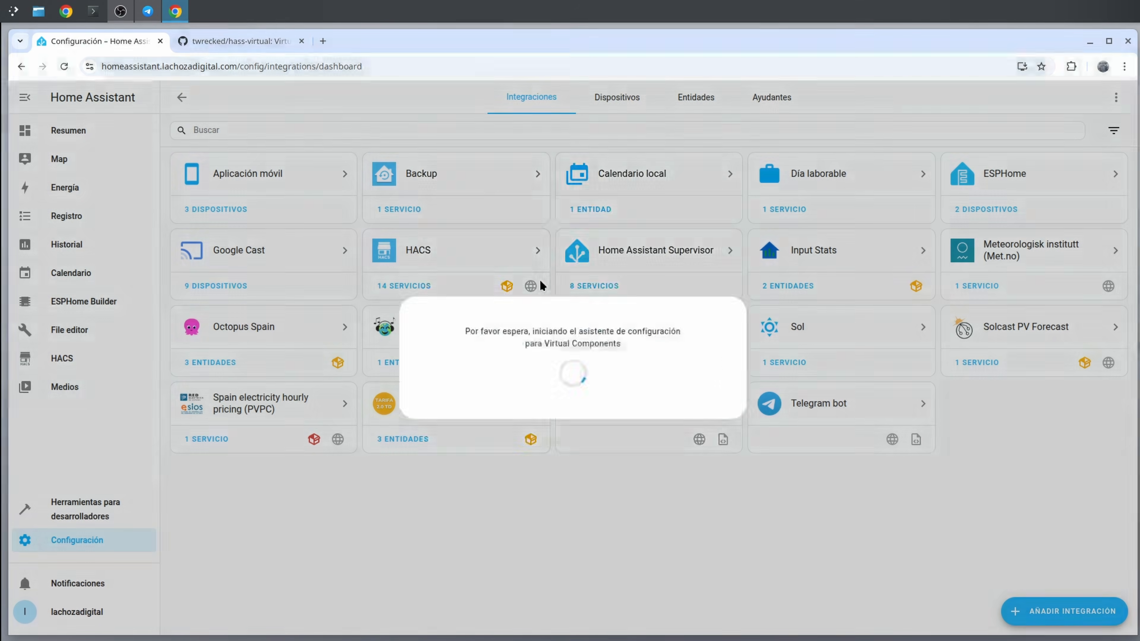
Step: Name the virtual device group Virtual, keep /config/virtual.yaml as its file, and finish the integration setup
{"action": "left_click_drag", "start_coordinate": [471, 358], "coordinate": [420, 358]}
{"action": "key", "text": "BackSpace"}
{"action": "type", "text": "Virtual"}
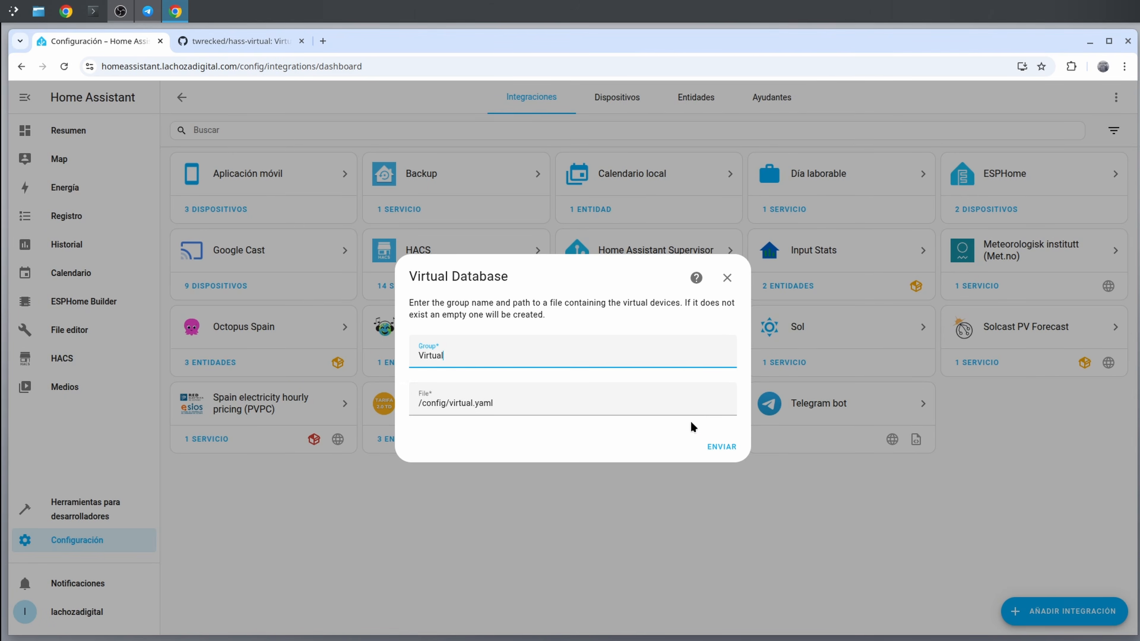
{"action": "left_click", "coordinate": [719, 448]}
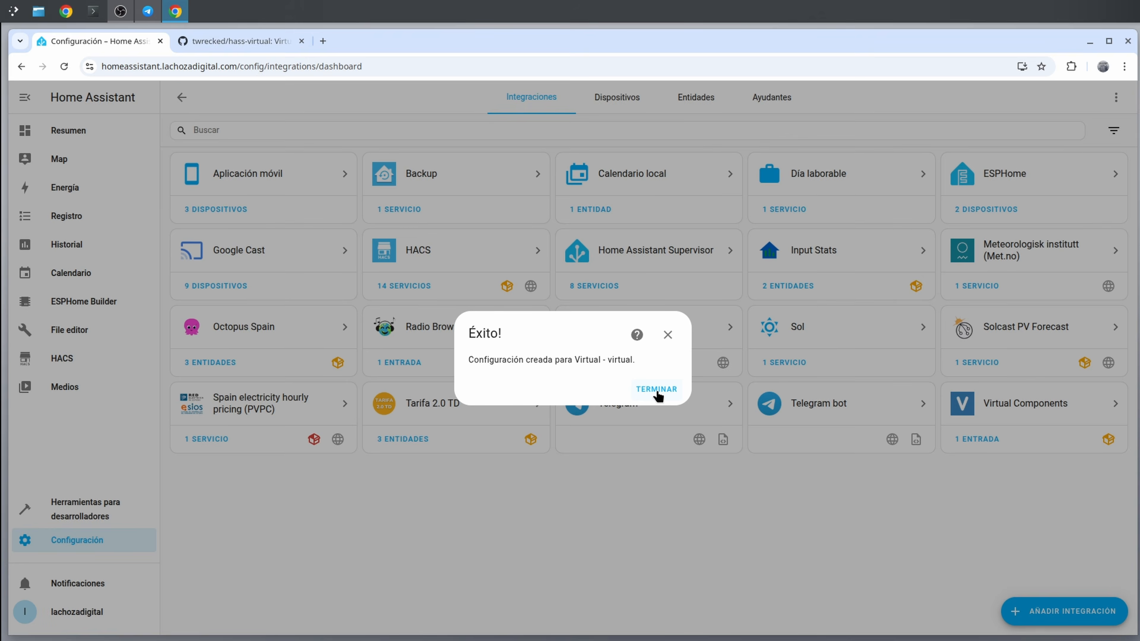
{"action": "left_click", "coordinate": [657, 392]}
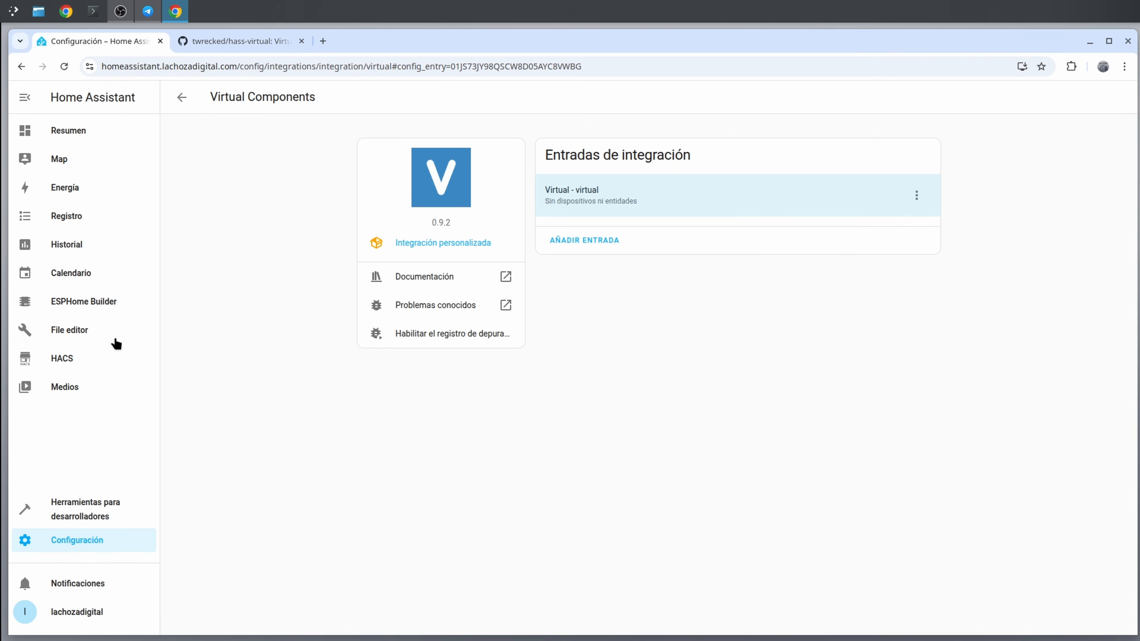
Step: Create a file named virtual.yaml in the homeassistant folder with the File editor and open it
{"action": "left_click", "coordinate": [97, 332]}
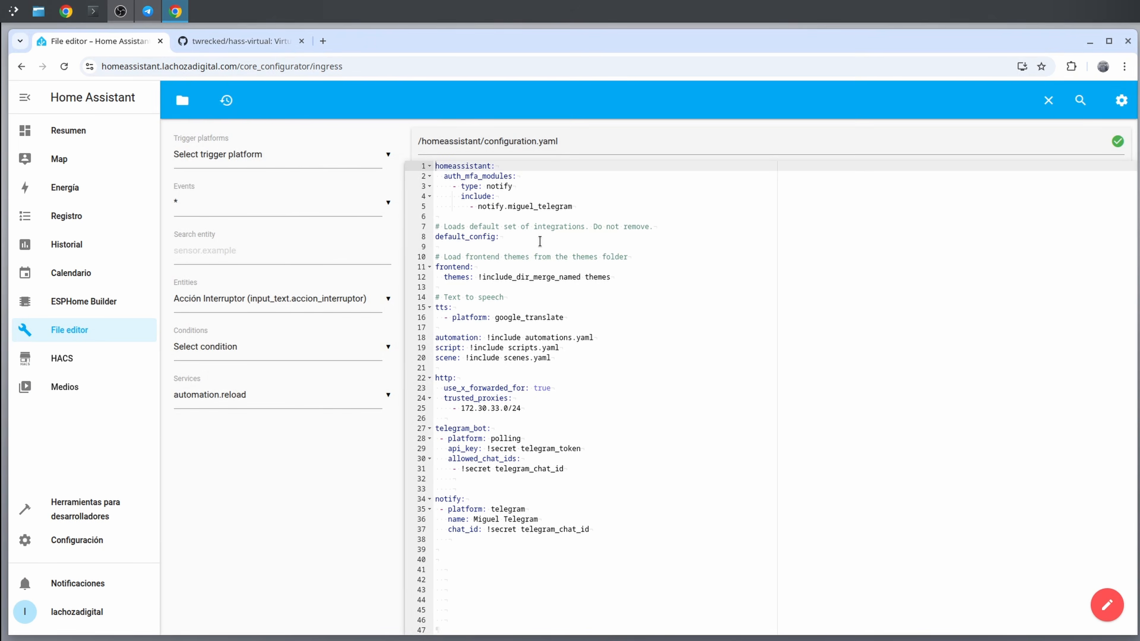
{"action": "left_click", "coordinate": [181, 99]}
{"action": "left_click", "coordinate": [184, 99]}
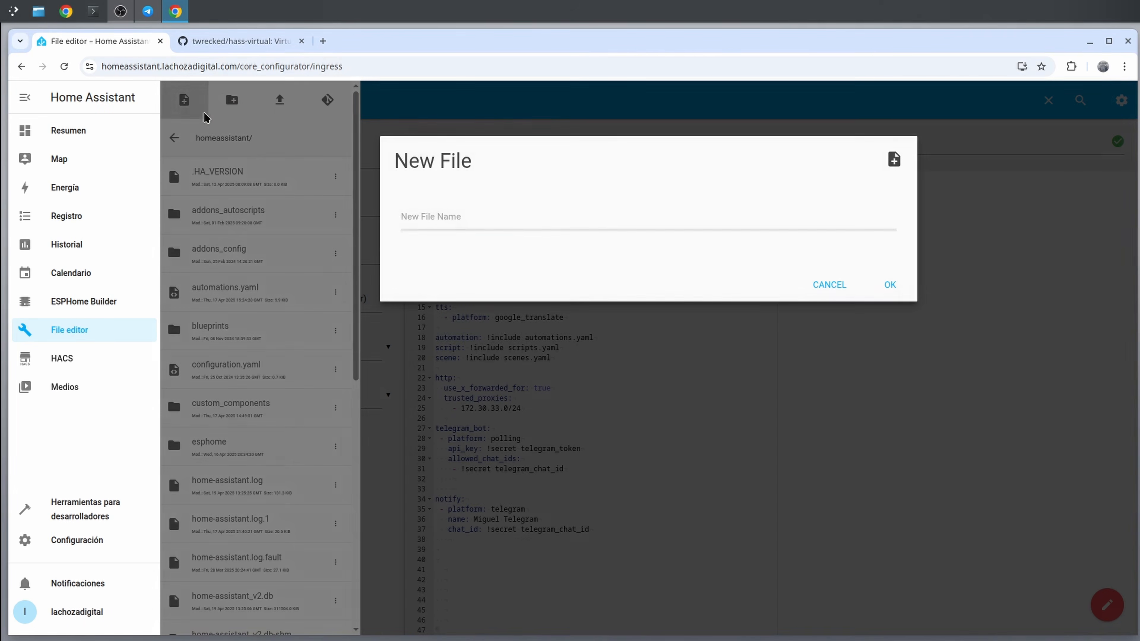
{"action": "left_click", "coordinate": [517, 217]}
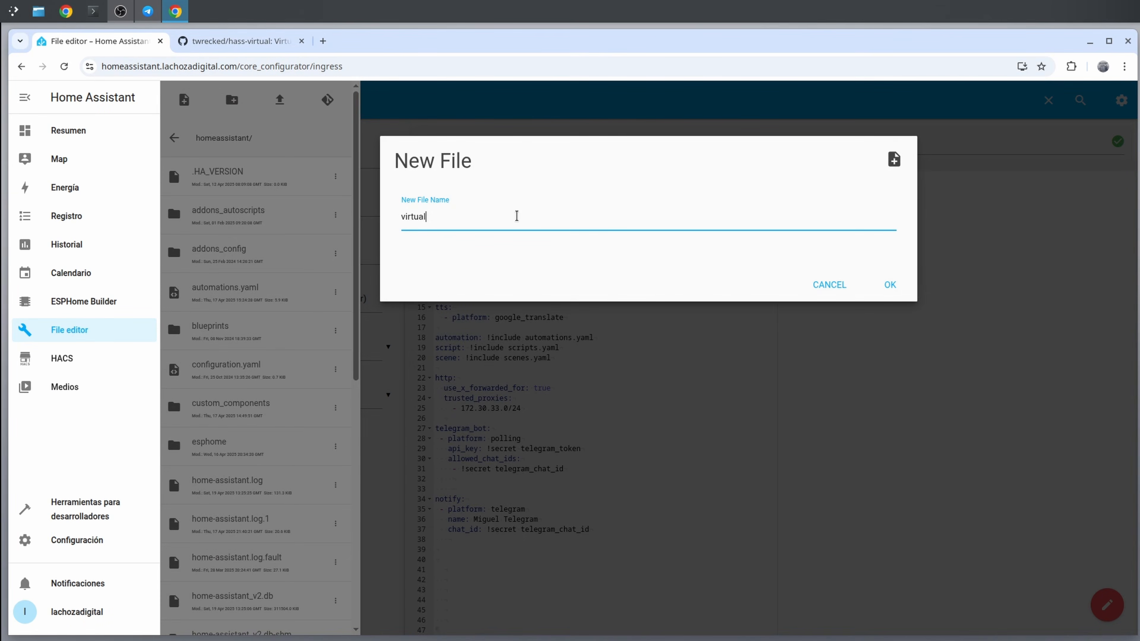
{"action": "left_click", "coordinate": [890, 286]}
{"action": "scroll", "coordinate": [281, 333], "scroll_direction": "down", "scroll_amount": 10}
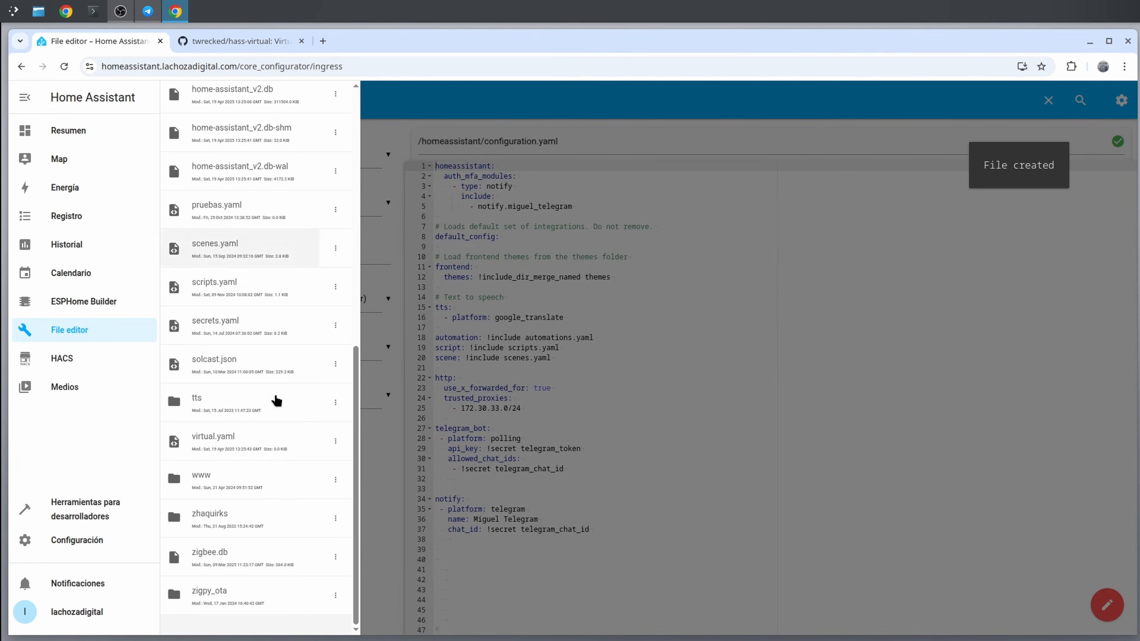
{"action": "left_click", "coordinate": [206, 438]}
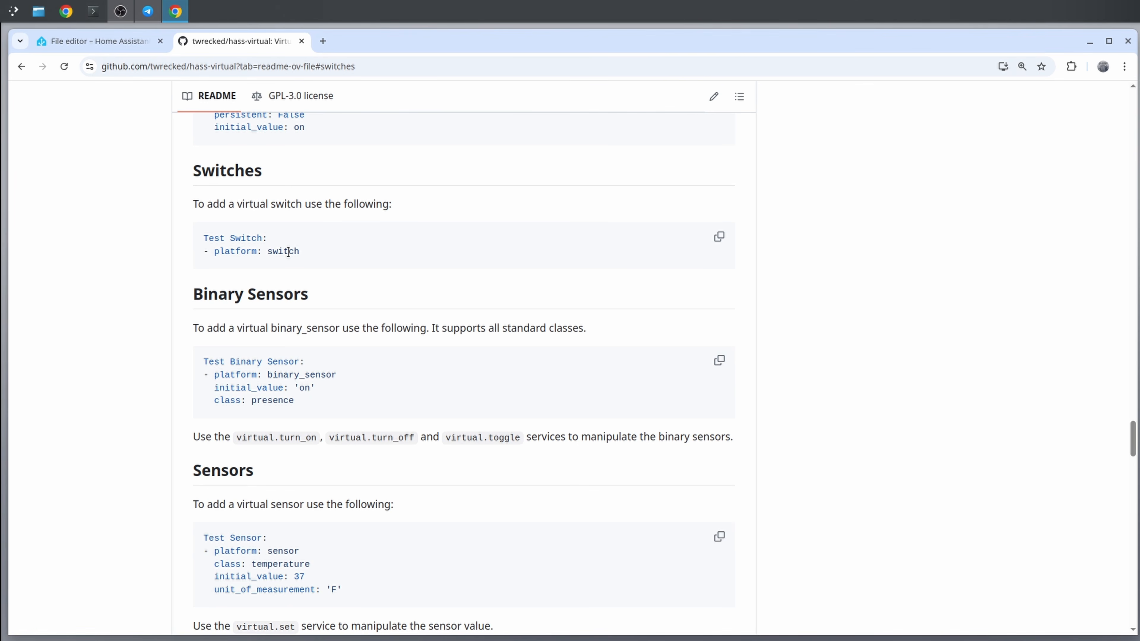
Step: Review the YAML examples for virtual switches, binary sensors and sensors in the hass-virtual README on GitHub
{"action": "scroll", "coordinate": [336, 299], "scroll_direction": "up", "scroll_amount": 5}
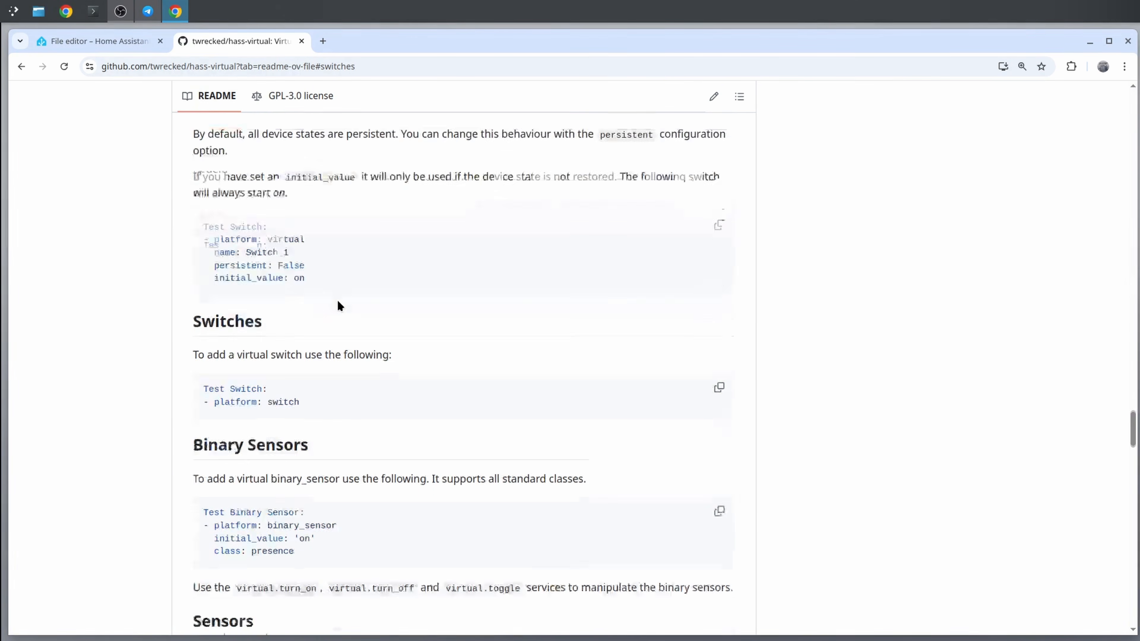
{"action": "scroll", "coordinate": [336, 299], "scroll_direction": "down", "scroll_amount": 3}
{"action": "scroll", "coordinate": [330, 256], "scroll_direction": "down", "scroll_amount": 1}
{"action": "scroll", "coordinate": [329, 255], "scroll_direction": "down", "scroll_amount": 15}
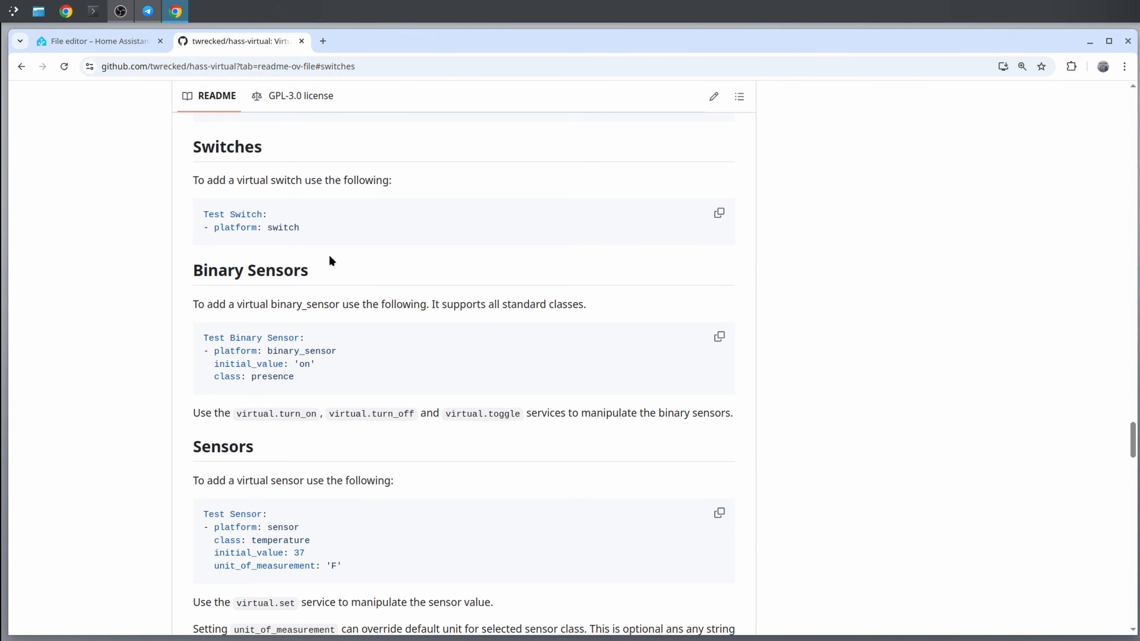
{"action": "scroll", "coordinate": [491, 344], "scroll_direction": "down", "scroll_amount": 10}
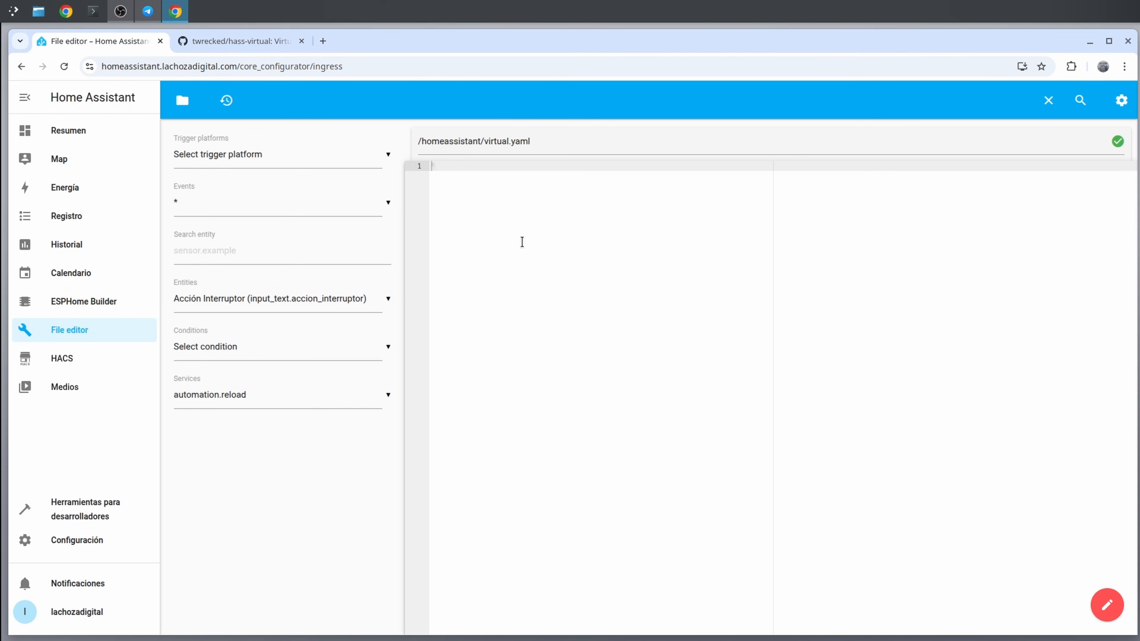
Step: Define a device Enchufe Inteligente in virtual.yaml with a switch platform entity named Interruptor
{"action": "type", "text": "Enchufe Inteligente:"}
{"action": "key", "text": "Return"}
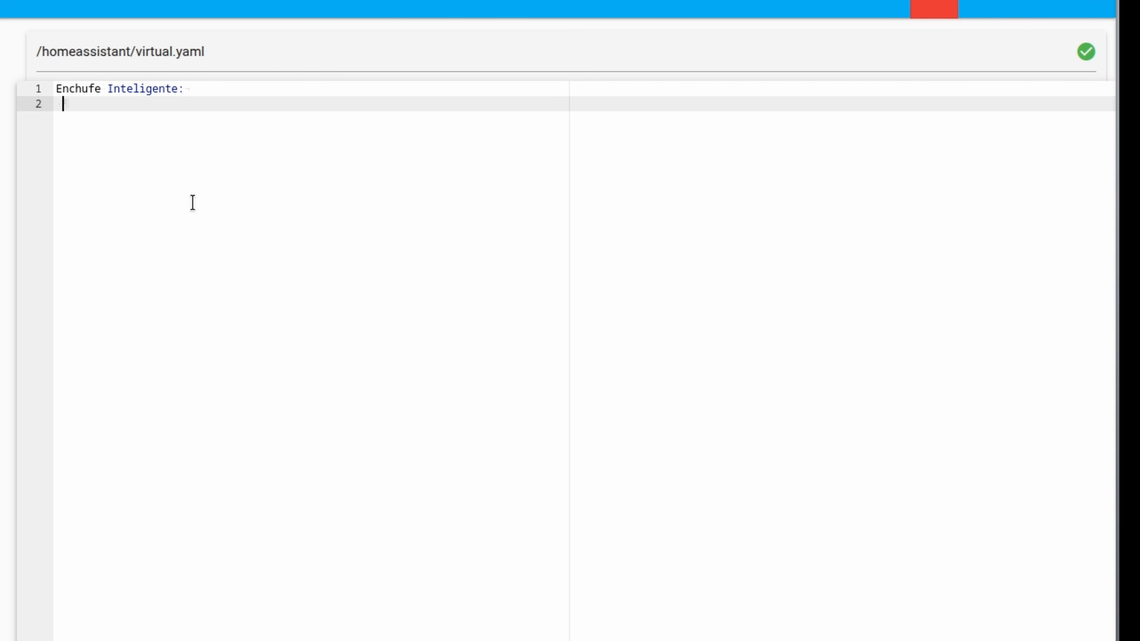
{"action": "type", "text": "- platform: switch"}
{"action": "key", "text": "Return"}
{"action": "type", "text": "name: "}
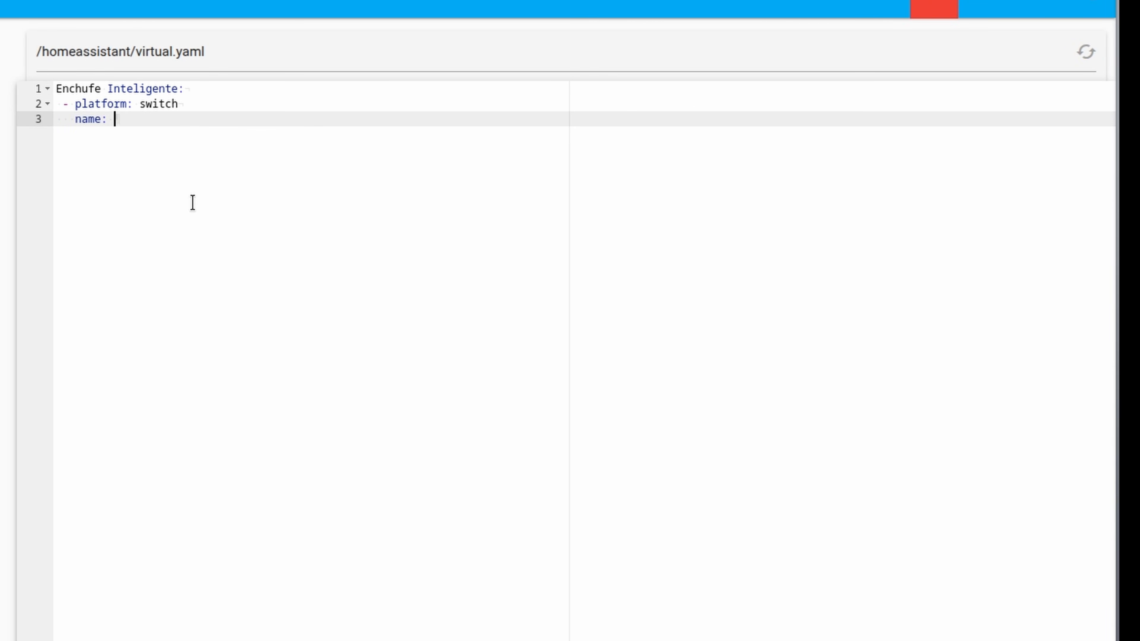
{"action": "type", "text": "Interruptor"}
{"action": "key", "text": "Return"}
Step: Add a sensor platform entity named Potencia Actual with class power to Enchufe Inteligente
{"action": "key", "text": "Return"}
{"action": "key", "text": "BackSpace"}
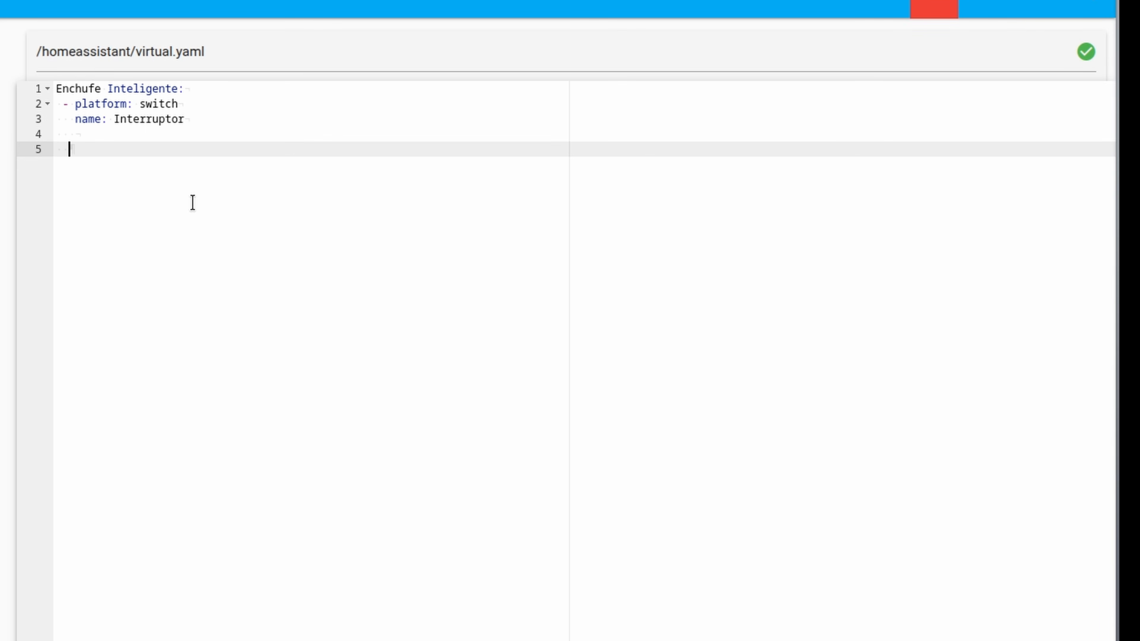
{"action": "key", "text": "BackSpace"}
{"action": "type", "text": "- platform: sensor"}
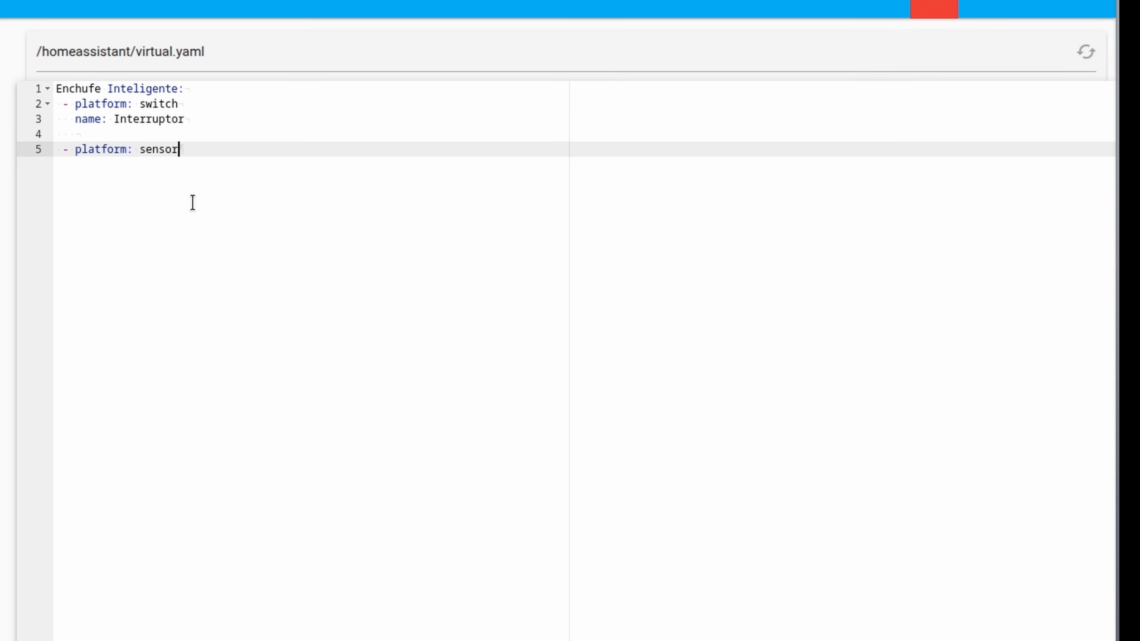
{"action": "key", "text": "Return"}
{"action": "type", "text": "name: Pot"}
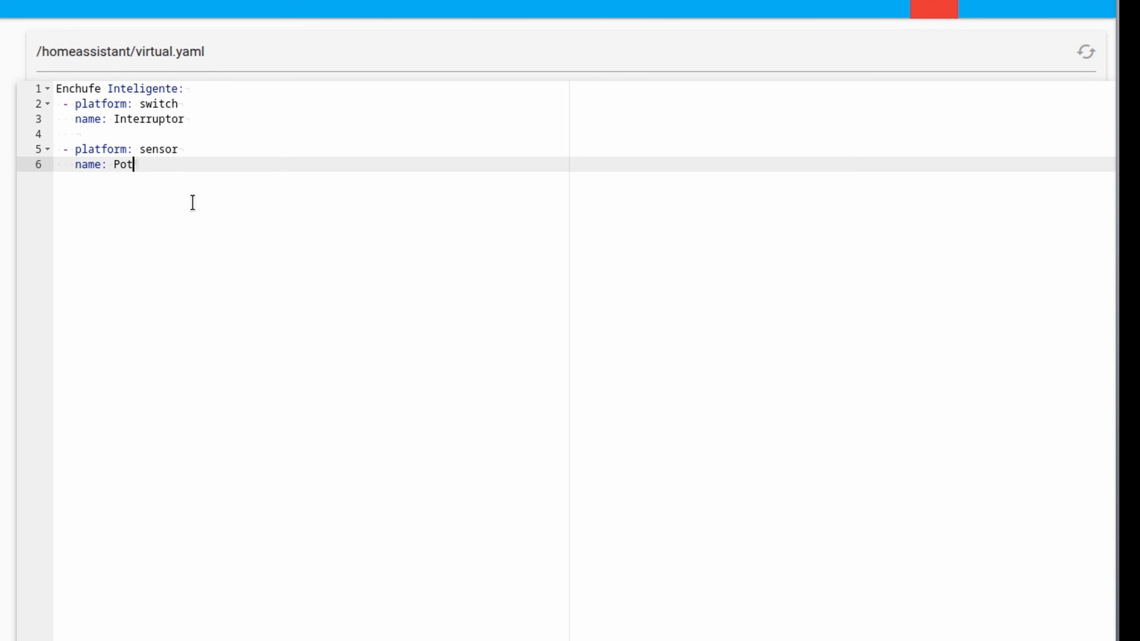
{"action": "type", "text": "encia Actual"}
{"action": "key", "text": "Return"}
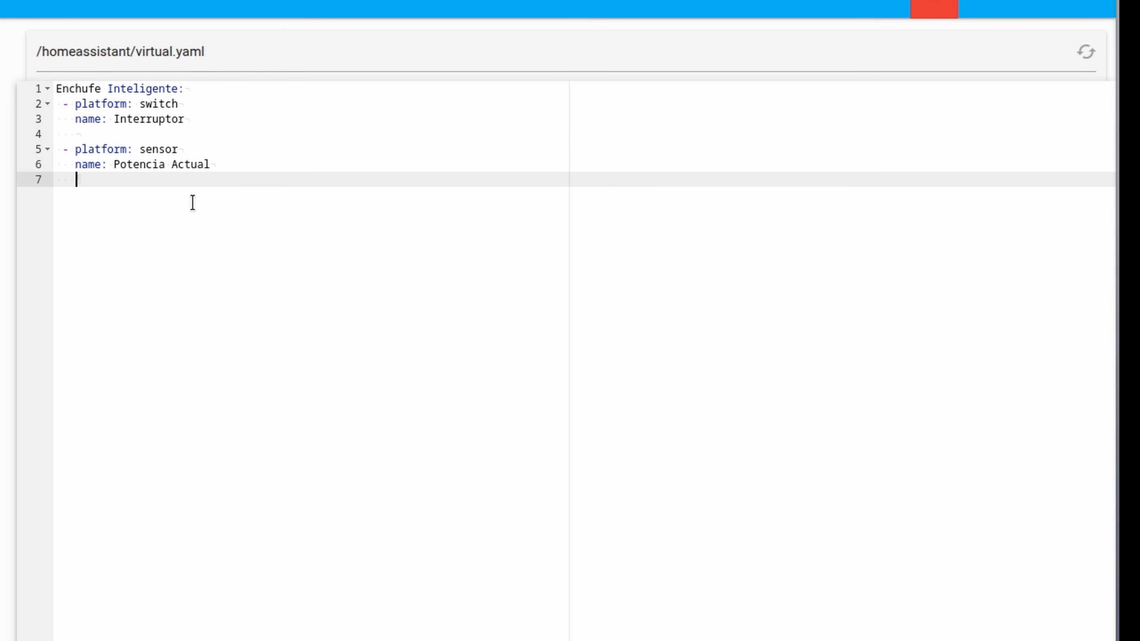
{"action": "type", "text": "class: power"}
{"action": "key", "text": "Return"}
Step: Add a second sensor platform entity to Enchufe Inteligente, named Energía Consumida with class energy
{"action": "key", "text": "Return"}
{"action": "key", "text": "BackSpace"}
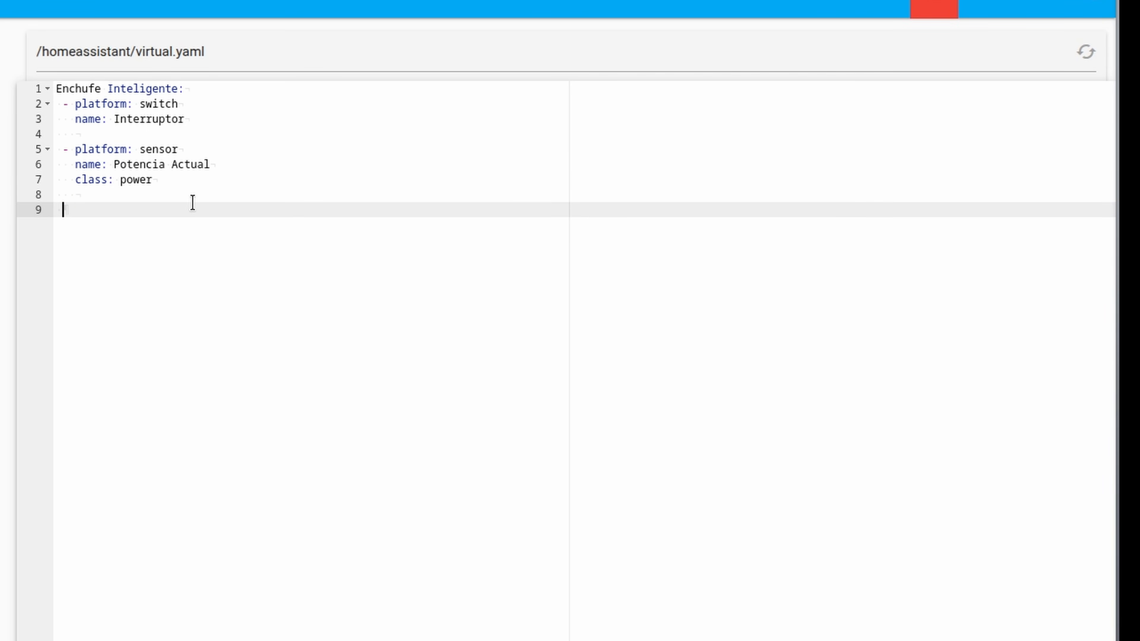
{"action": "type", "text": "- platform: sensor"}
{"action": "key", "text": "Return"}
{"action": "type", "text": "name: Energía Consumida"}
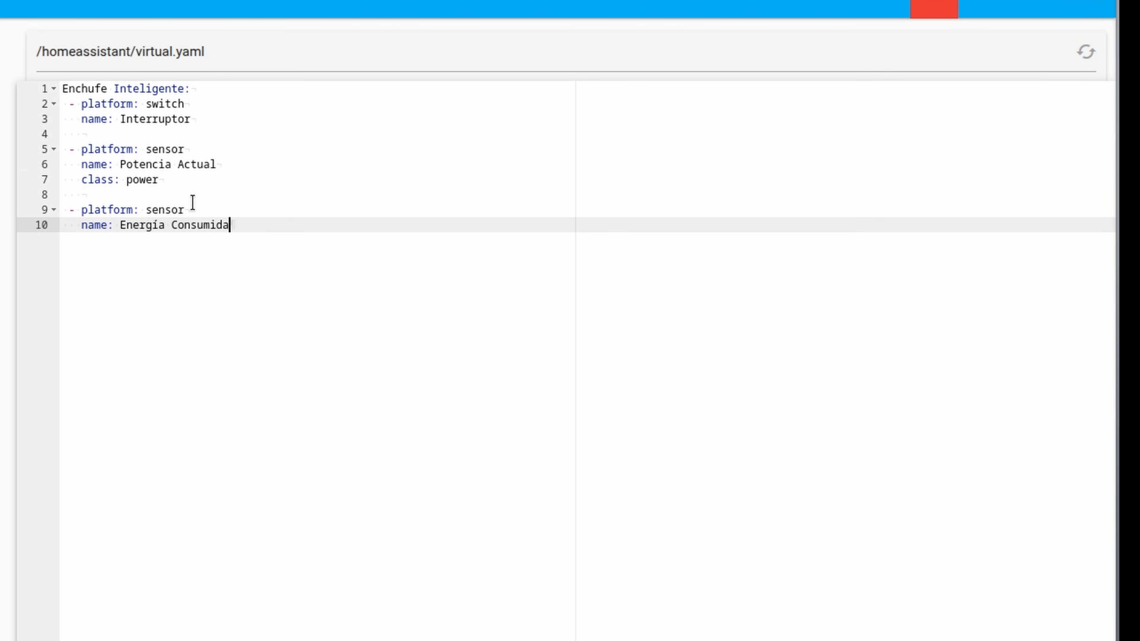
{"action": "key", "text": "Return"}
{"action": "type", "text": "class: energy"}
{"action": "key", "text": "Return"}
Step: Define a device Luz Salón with a light platform entity named Luz Salón and support_brightness set to true
{"action": "key", "text": "Return"}
{"action": "key", "text": "BackSpace"}
{"action": "key", "text": "BackSpace"}
{"action": "type", "text": "Luz Salón"}
{"action": "key", "text": "Return"}
{"action": "key", "text": "BackSpace"}
{"action": "type", "text": ":"}
{"action": "key", "text": "Return"}
{"action": "type", "text": "- plat"}
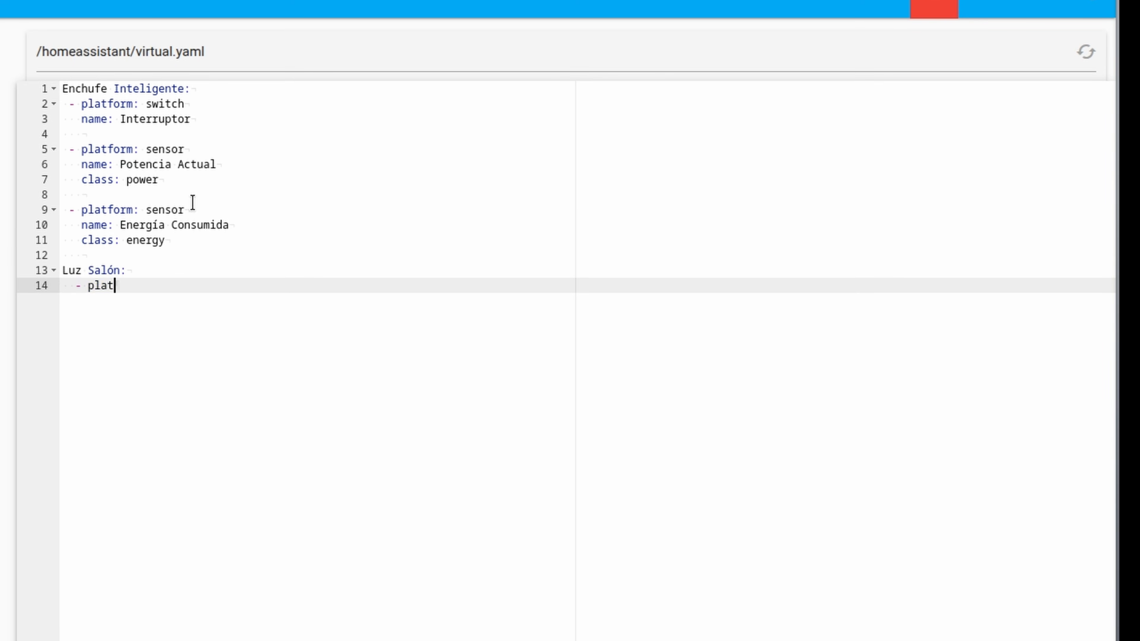
{"action": "type", "text": "form: light"}
{"action": "key", "text": "Return"}
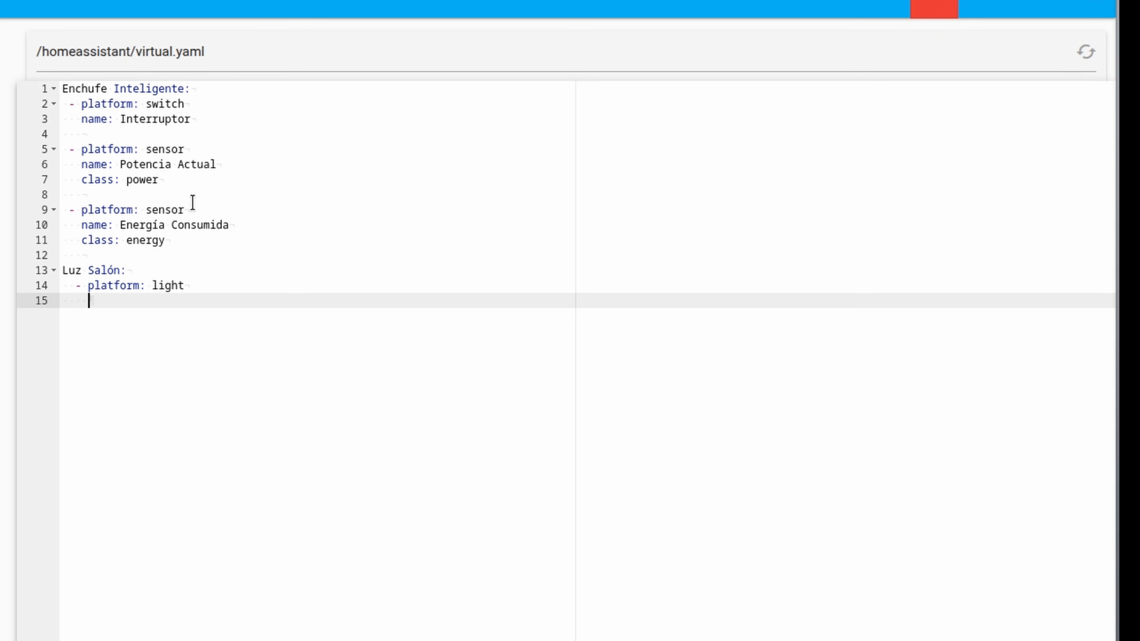
{"action": "type", "text": "name: Luz Salón"}
{"action": "key", "text": "Return"}
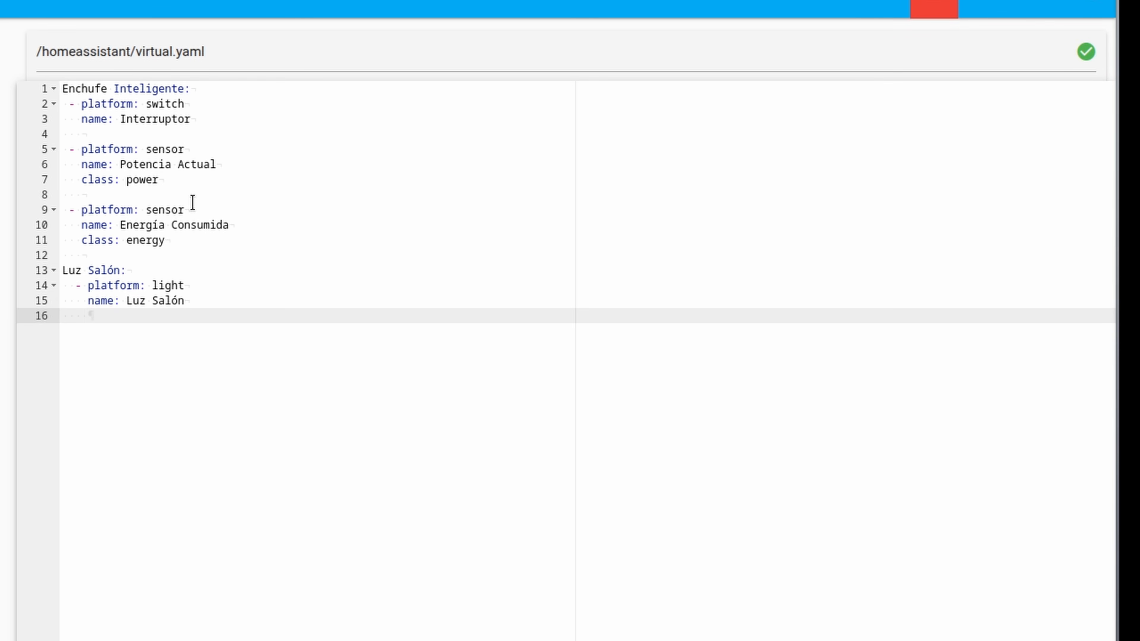
{"action": "type", "text": "support_brightness: true"}
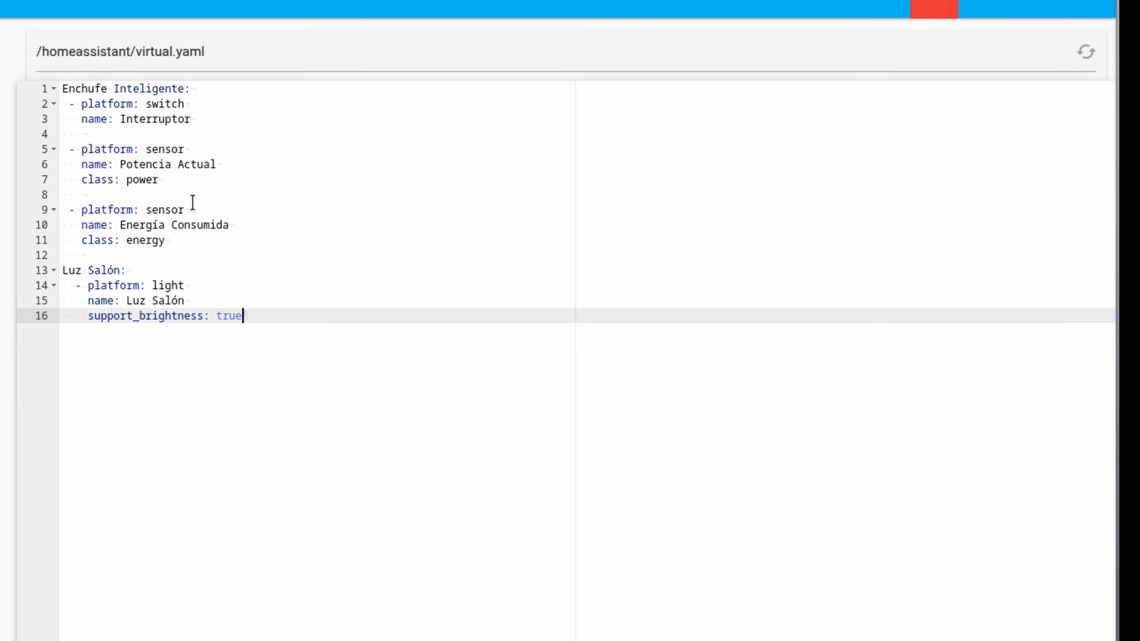
Step: Define a device Puerta Cochera with a cover platform entity named Puerta Cochera and open_close_duration set to 10
{"action": "key", "text": "Return"}
{"action": "key", "text": "Return"}
{"action": "key", "text": "BackSpace"}
{"action": "key", "text": "BackSpace"}
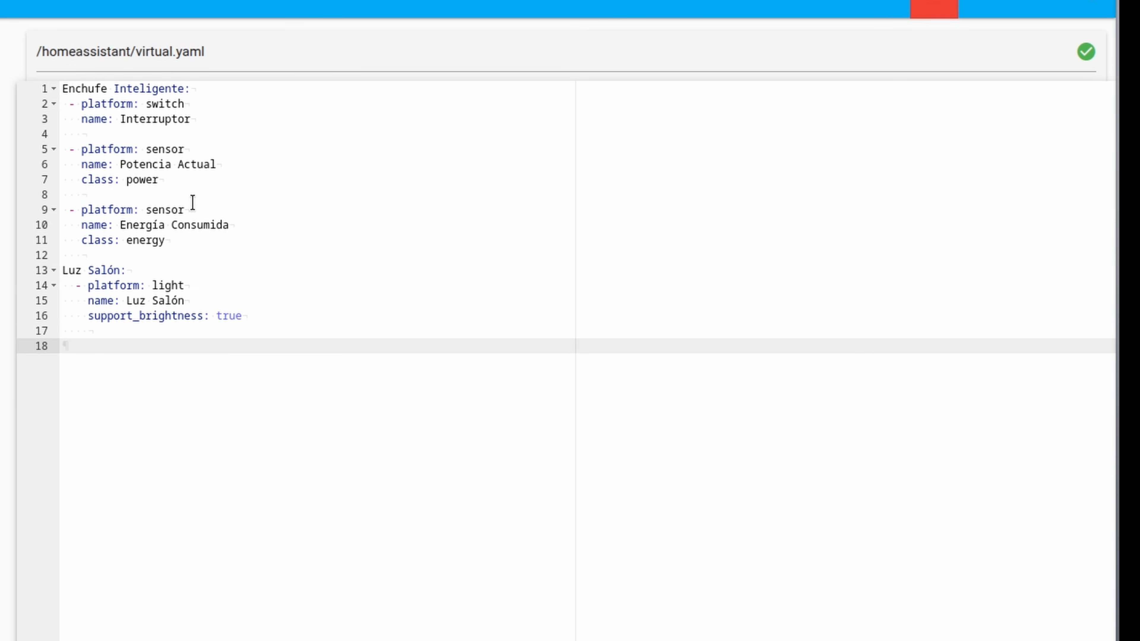
{"action": "type", "text": "Puerta Cochera:"}
{"action": "key", "text": "Return"}
{"action": "type", "text": "-"}
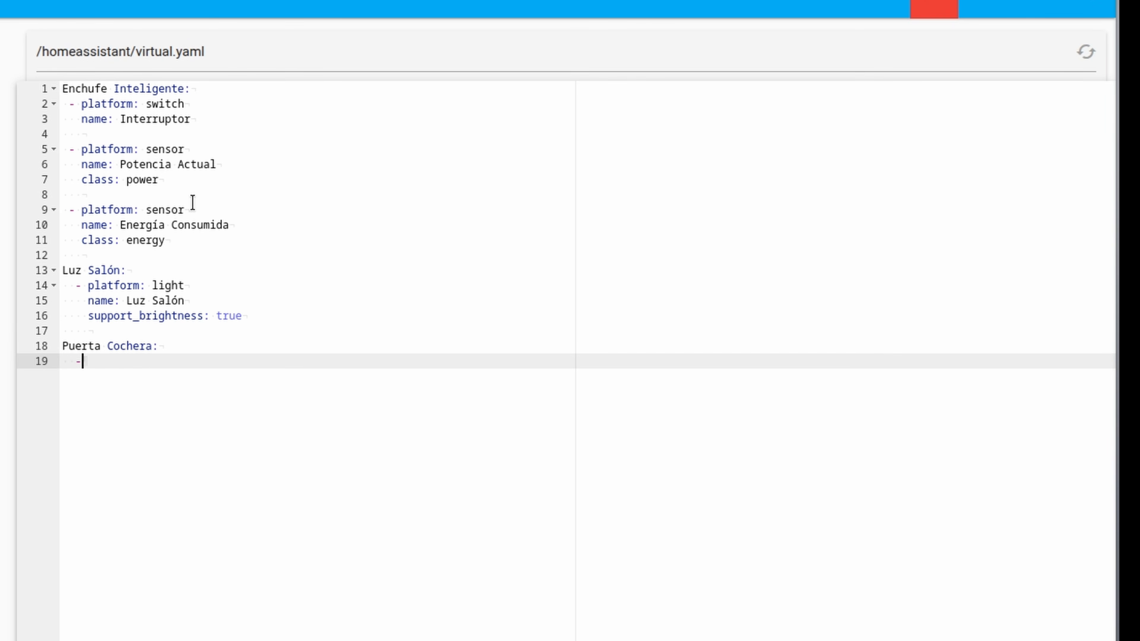
{"action": "type", "text": " platform: cover"}
{"action": "key", "text": "Return"}
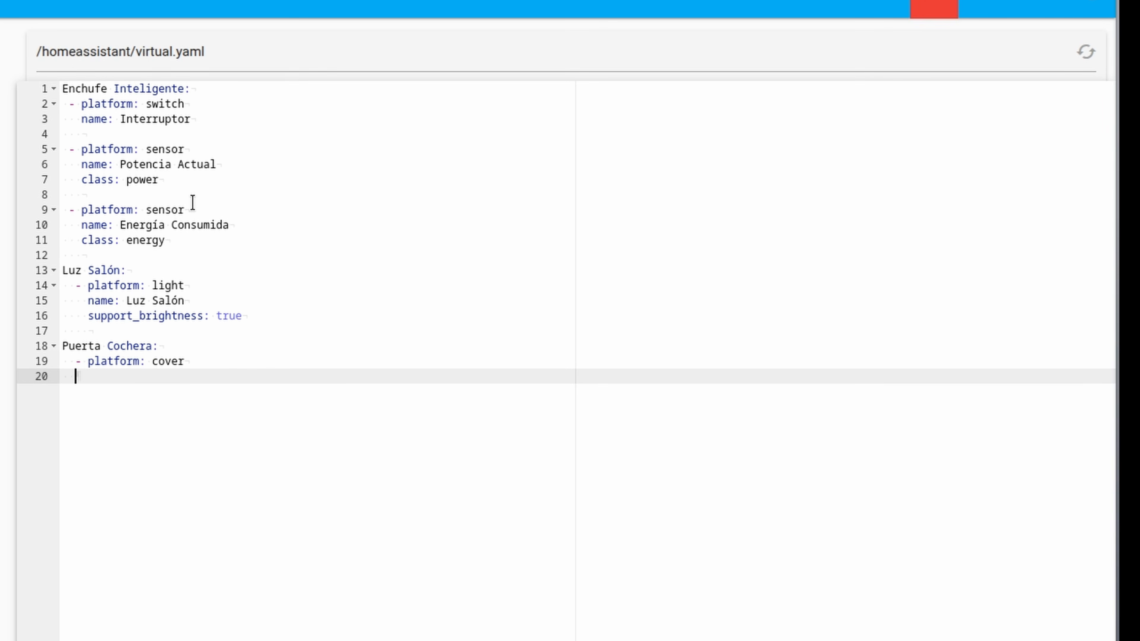
{"action": "type", "text": "name: Puerta Cochera"}
{"action": "key", "text": "Return"}
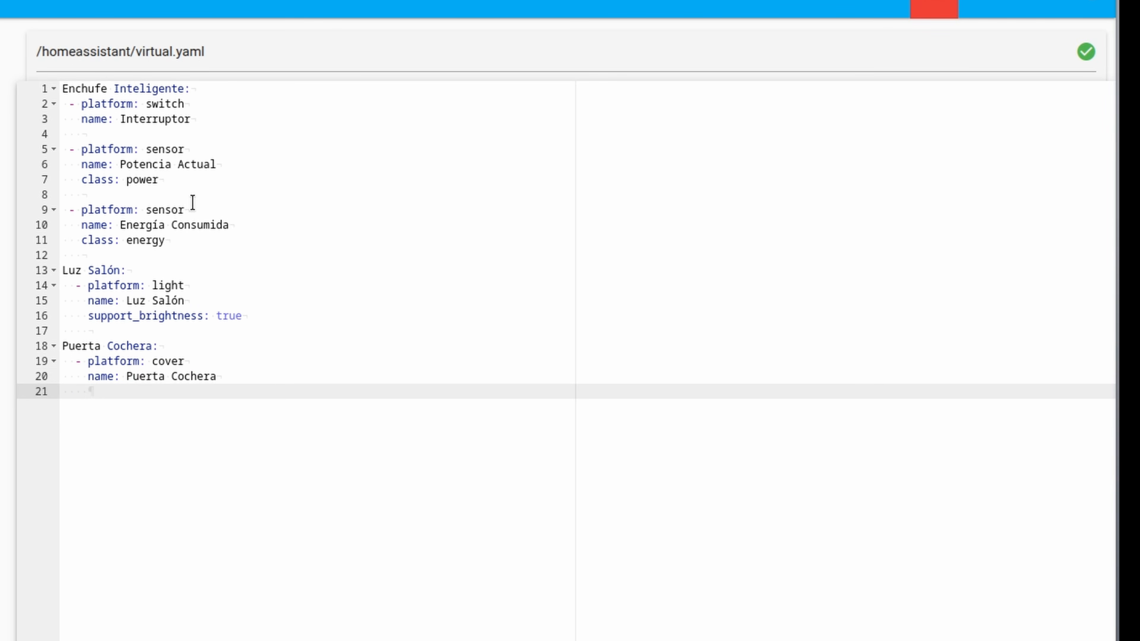
{"action": "type", "text": "open_close_duration: 10"}
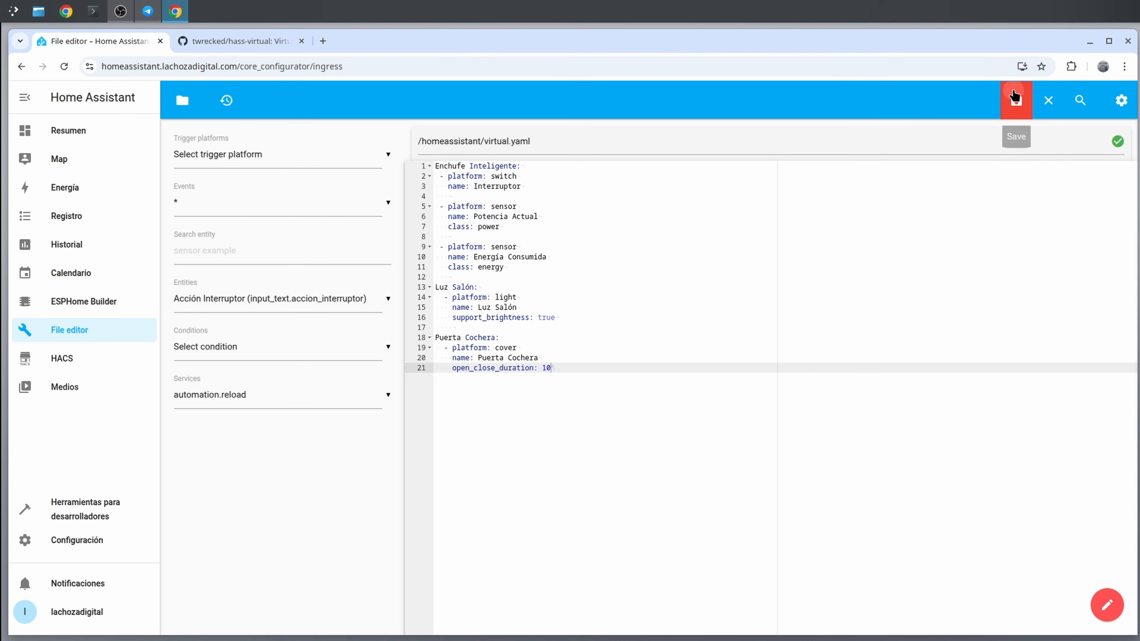
Step: Save virtual.yaml and reload the Virtual entry of the Virtual Components integration, acknowledging the reload message
{"action": "left_click", "coordinate": [1014, 96]}
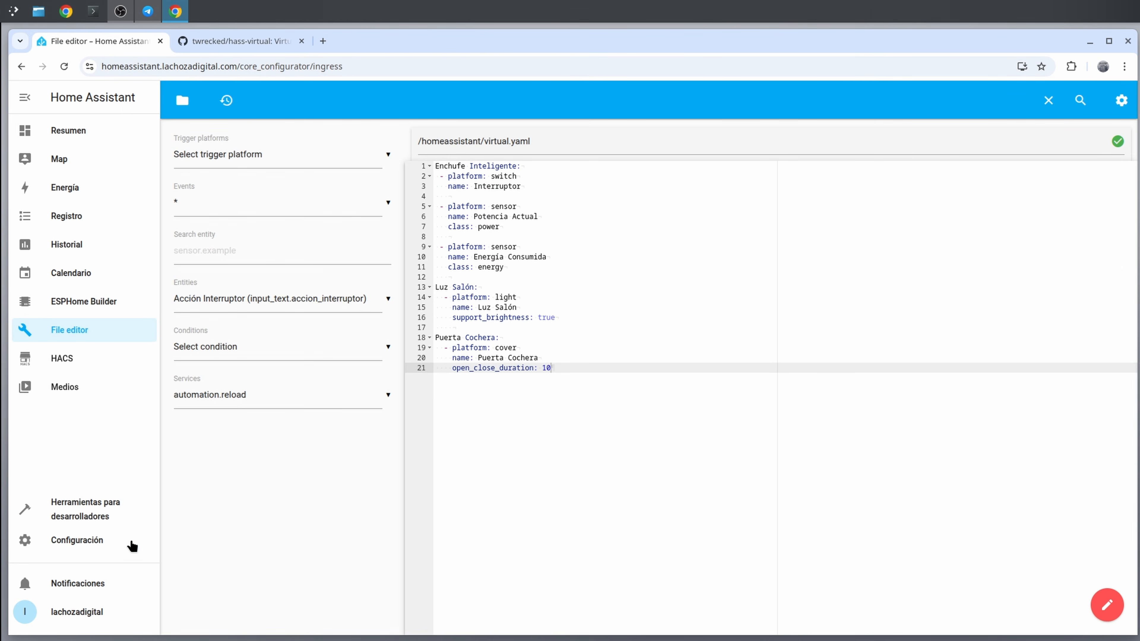
{"action": "left_click", "coordinate": [70, 542]}
{"action": "left_click", "coordinate": [624, 198]}
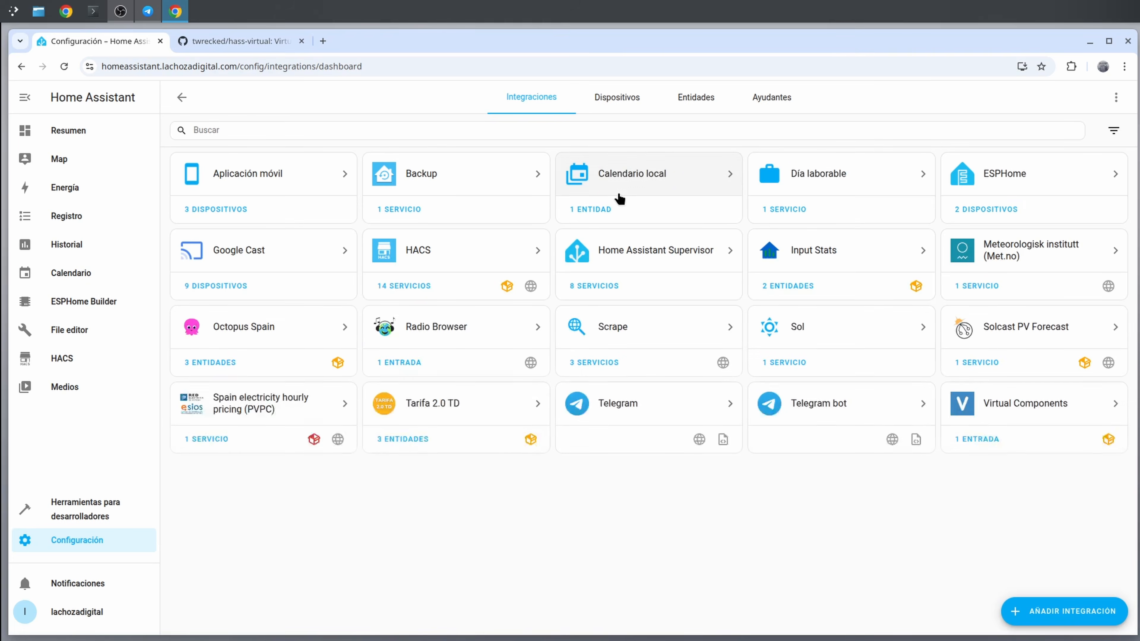
{"action": "left_click", "coordinate": [1012, 411]}
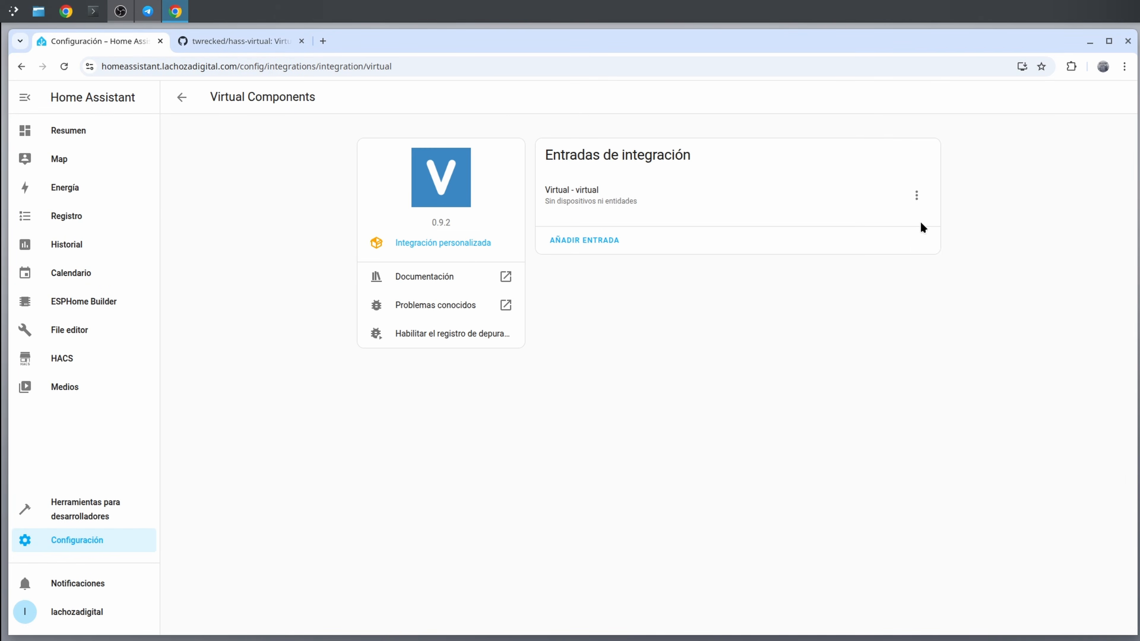
{"action": "left_click", "coordinate": [916, 195]}
{"action": "left_click", "coordinate": [944, 229]}
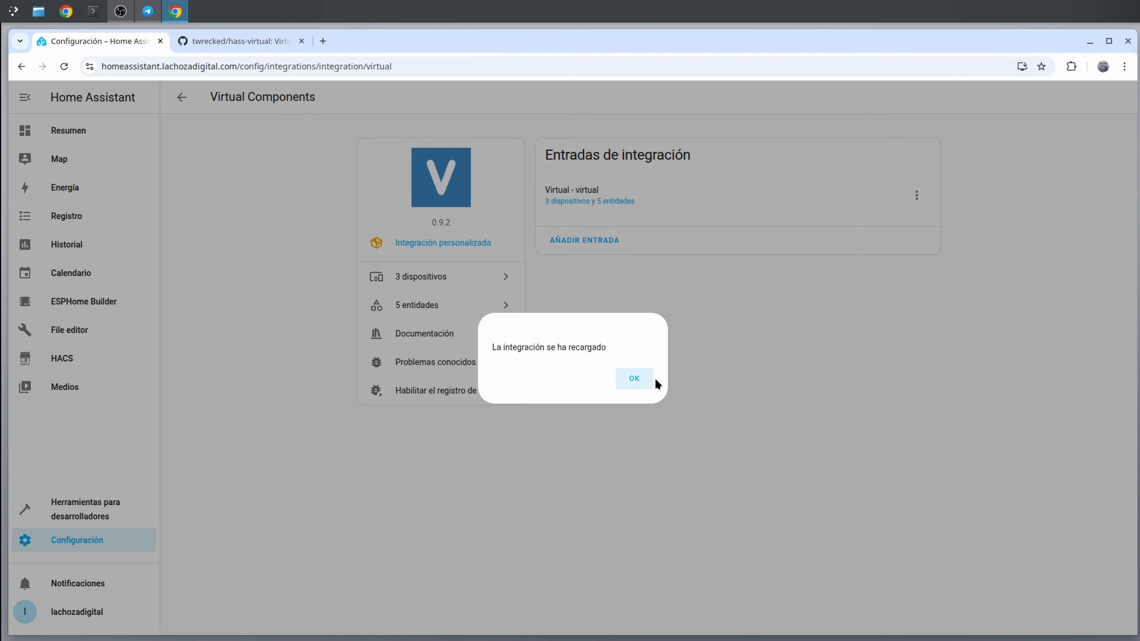
{"action": "left_click", "coordinate": [634, 379]}
Step: Open Enchufe Inteligente from the integration's devices and test its Interruptor by switching it on and off twice
{"action": "left_click", "coordinate": [569, 202]}
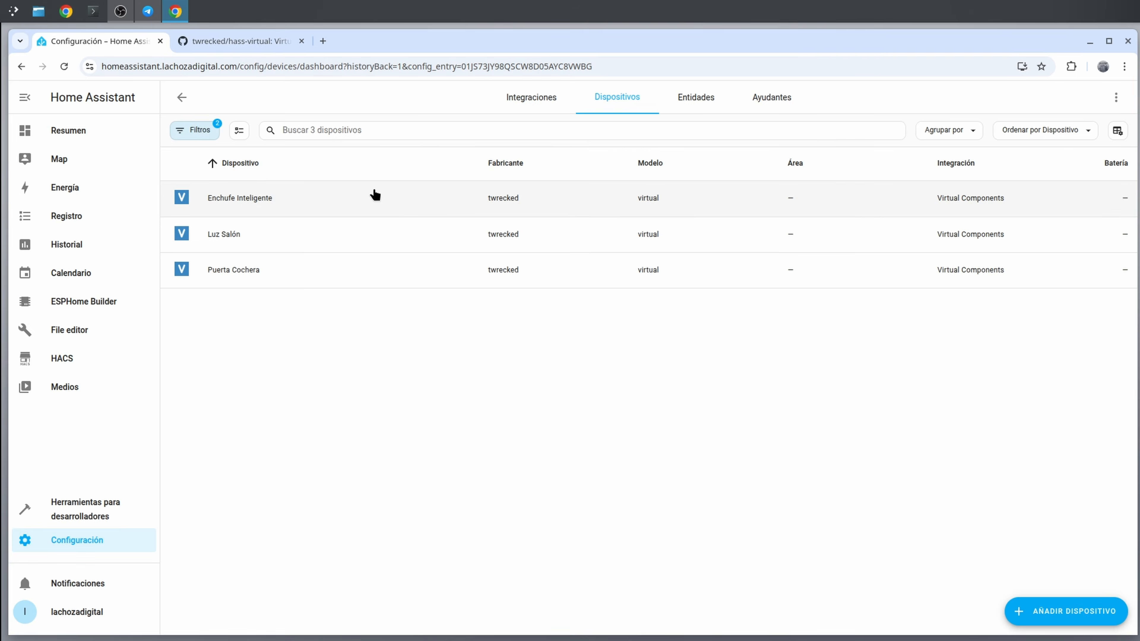
{"action": "left_click", "coordinate": [374, 192]}
{"action": "left_click", "coordinate": [723, 220]}
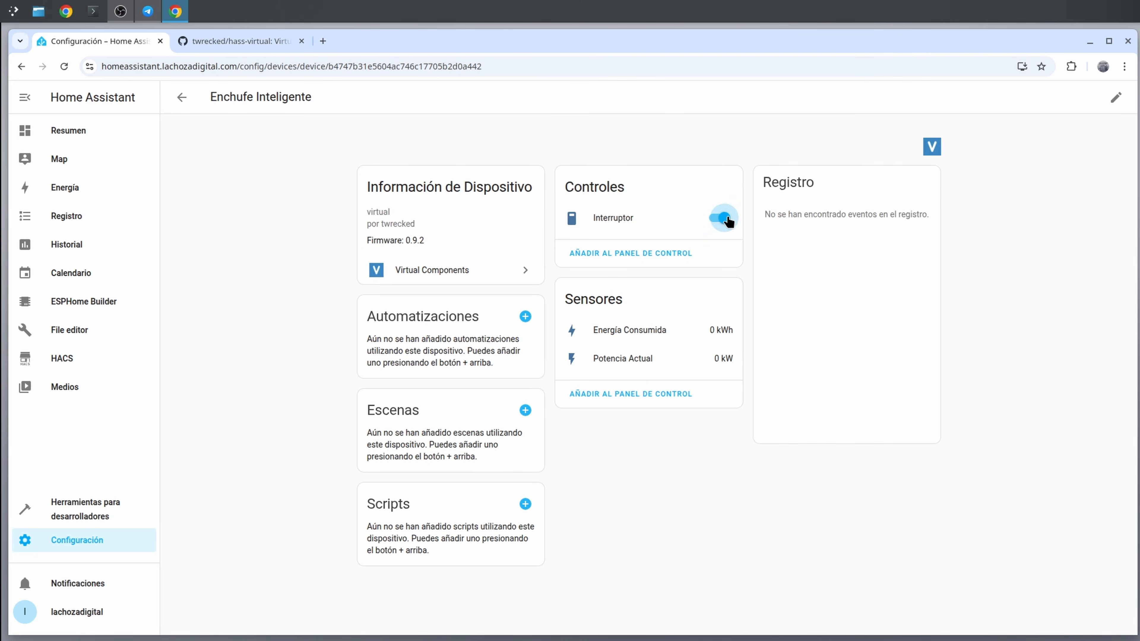
{"action": "left_click", "coordinate": [726, 221]}
{"action": "left_click", "coordinate": [727, 220]}
{"action": "left_click", "coordinate": [727, 220]}
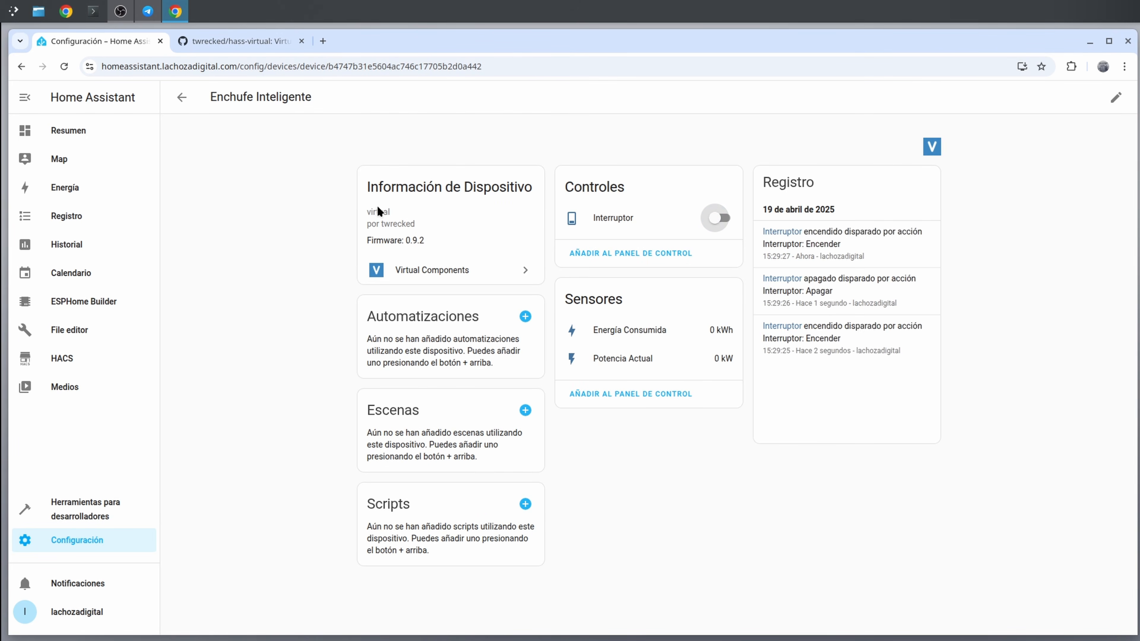
{"action": "left_click", "coordinate": [175, 104]}
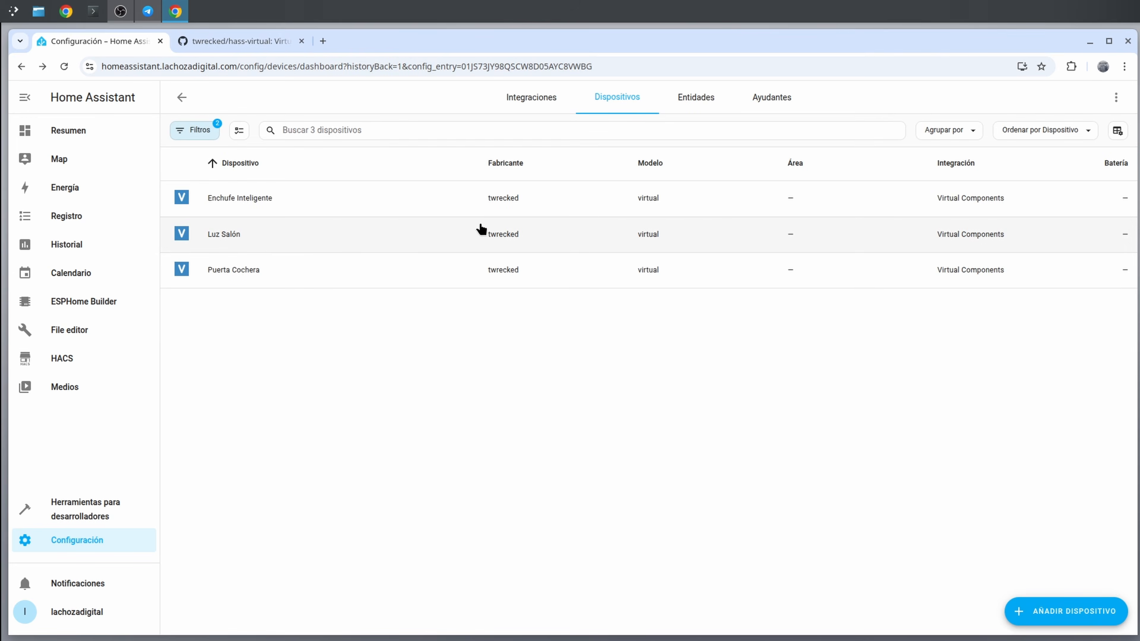
Step: Test the Luz Salón device by turning the light on with an adjusted brightness and switching it off again
{"action": "left_click", "coordinate": [265, 239]}
{"action": "left_click", "coordinate": [617, 218]}
{"action": "left_click_drag", "start_coordinate": [582, 255], "coordinate": [609, 337]}
{"action": "left_click", "coordinate": [550, 275]}
{"action": "left_click", "coordinate": [584, 441]}
{"action": "left_click", "coordinate": [830, 496]}
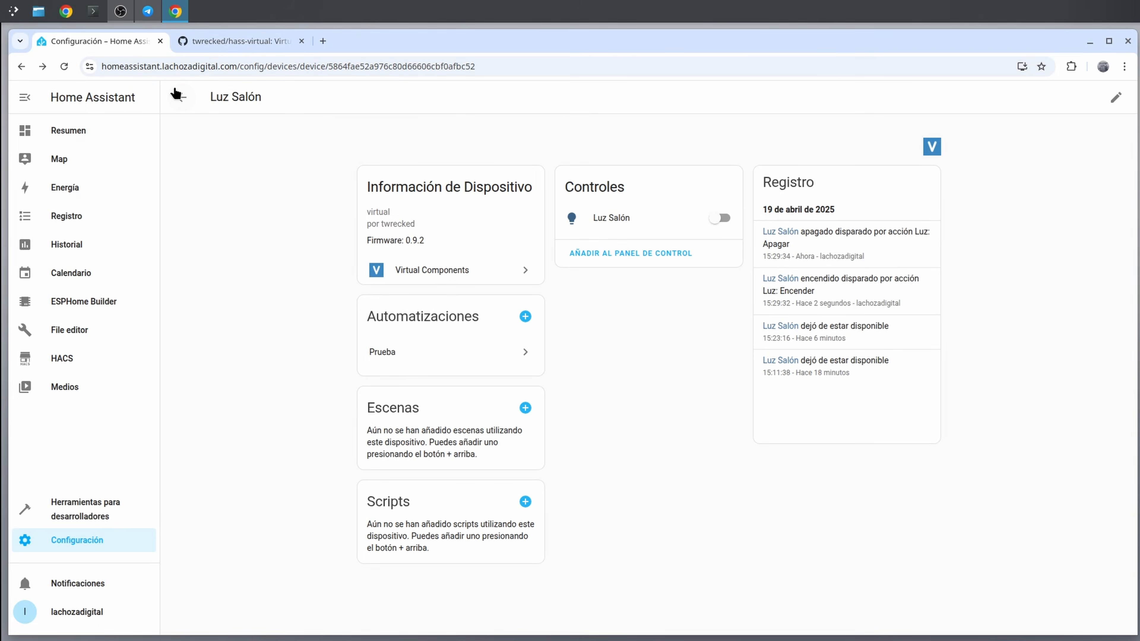
{"action": "left_click", "coordinate": [180, 96]}
Step: Test the Puerta Cochera device by moving the cover to about half open and closing it fully
{"action": "left_click", "coordinate": [265, 275]}
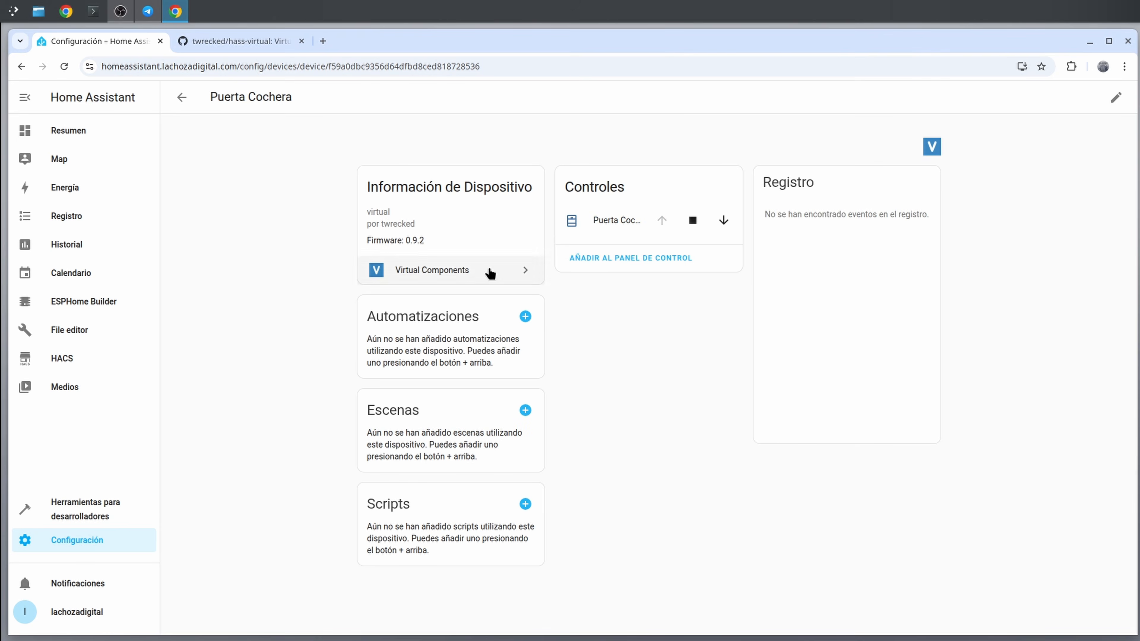
{"action": "left_click", "coordinate": [593, 222]}
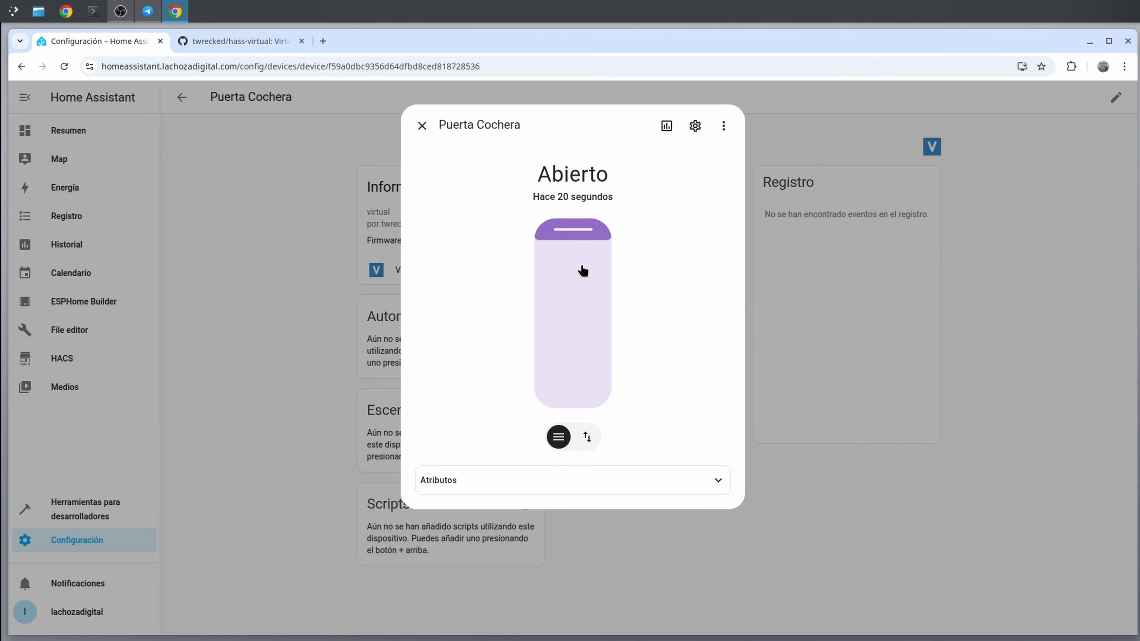
{"action": "left_click", "coordinate": [574, 309]}
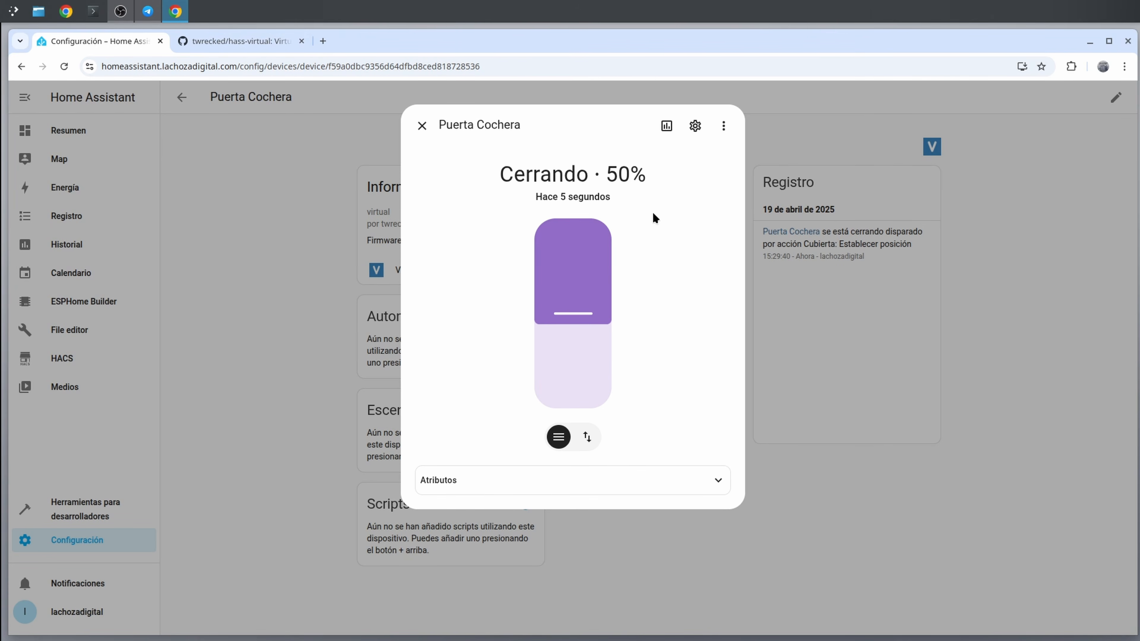
{"action": "key", "text": "Escape"}
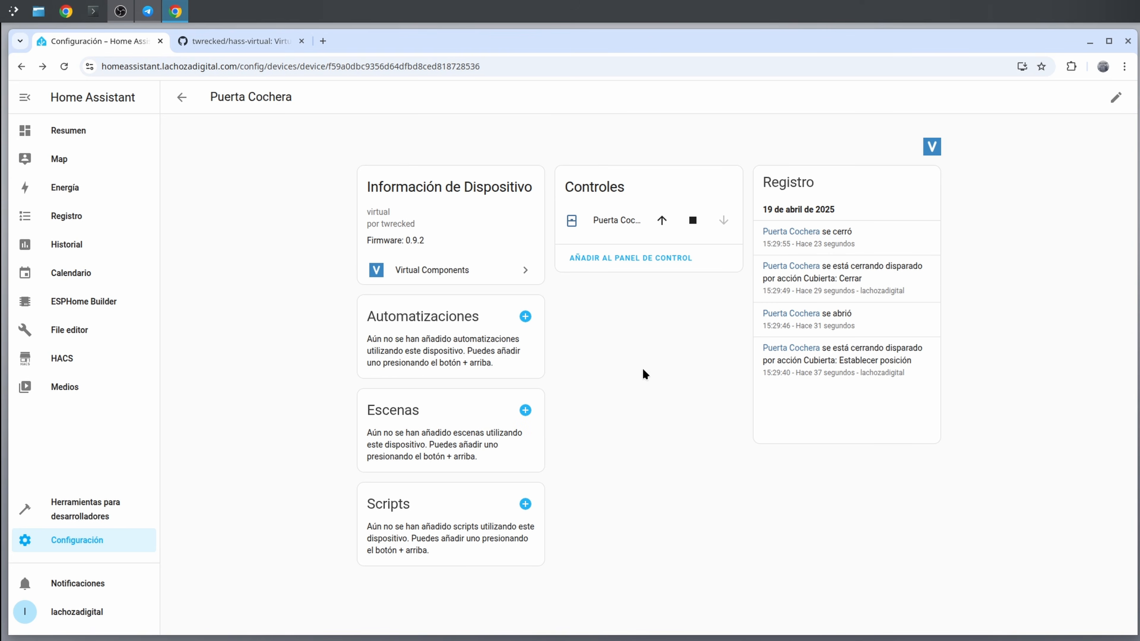
Step: Add a device Sensor de Movimiento with a binary_sensor platform entity at the end of virtual.yaml
{"action": "left_click", "coordinate": [90, 330]}
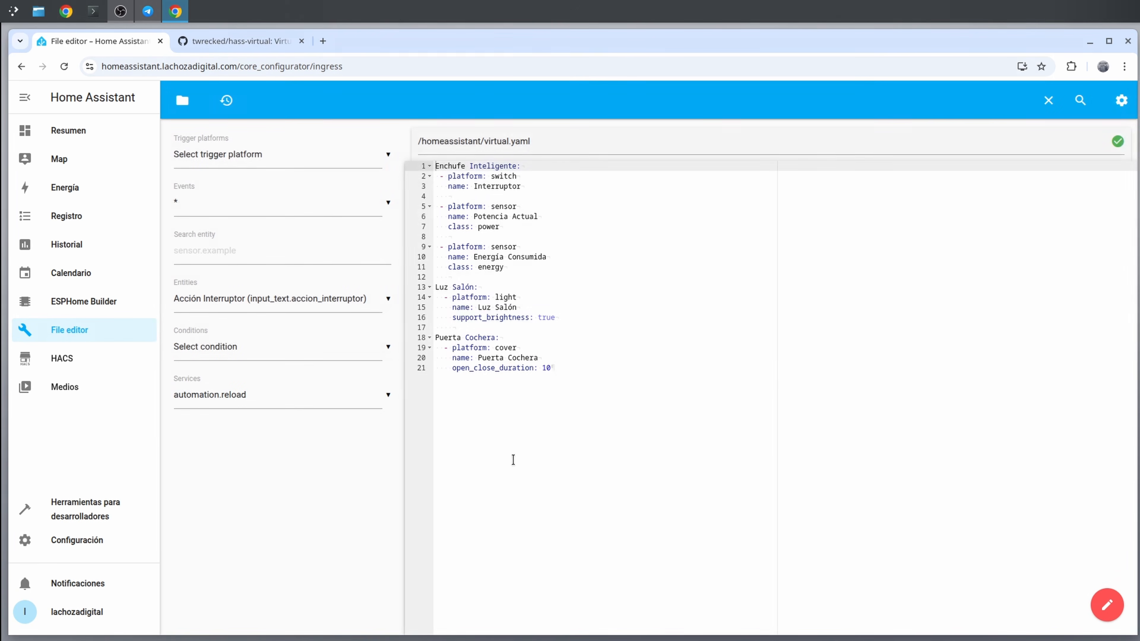
{"action": "left_click", "coordinate": [598, 424]}
{"action": "key", "text": "Return"}
{"action": "key", "text": "Return"}
{"action": "key", "text": "Return"}
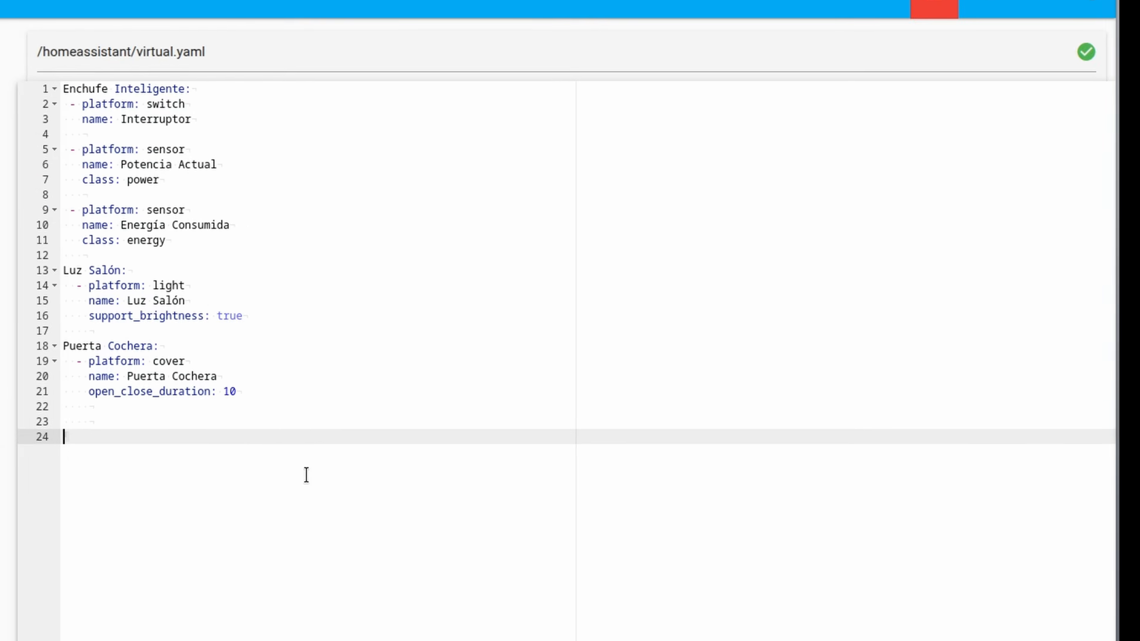
{"action": "type", "text": "Sensor de Movimiento:"}
{"action": "key", "text": "Return"}
{"action": "type", "text": "- platform: "}
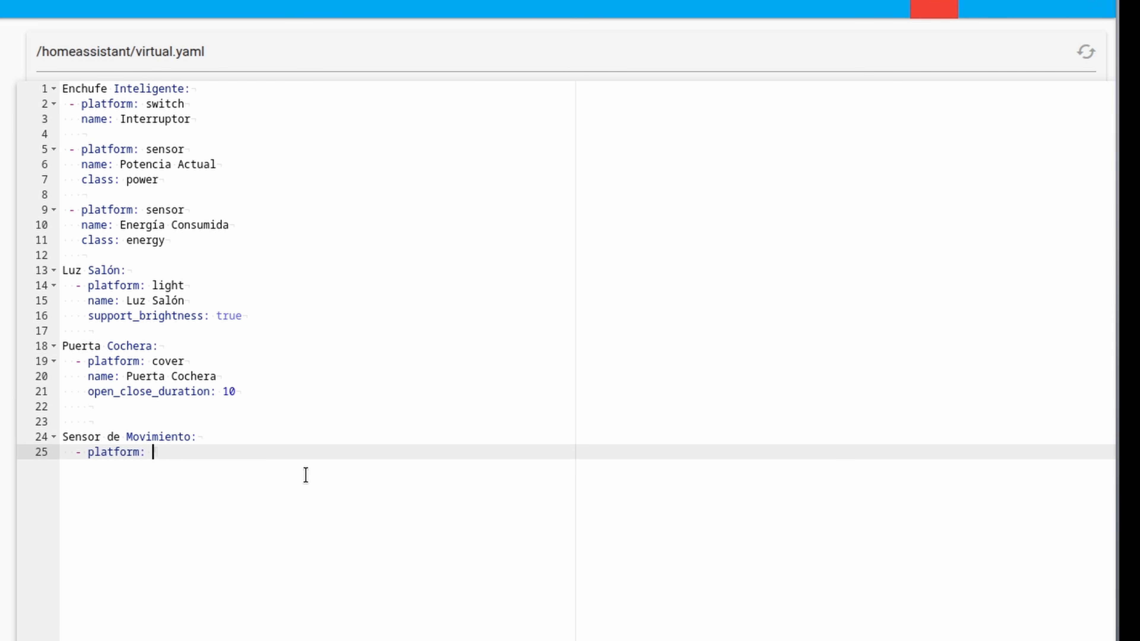
{"action": "type", "text": "binary_sensor"}
Step: Name the binary_sensor entity Sensor Movimiento and set its class to motion
{"action": "key", "text": "Return"}
{"action": "type", "text": "name: "}
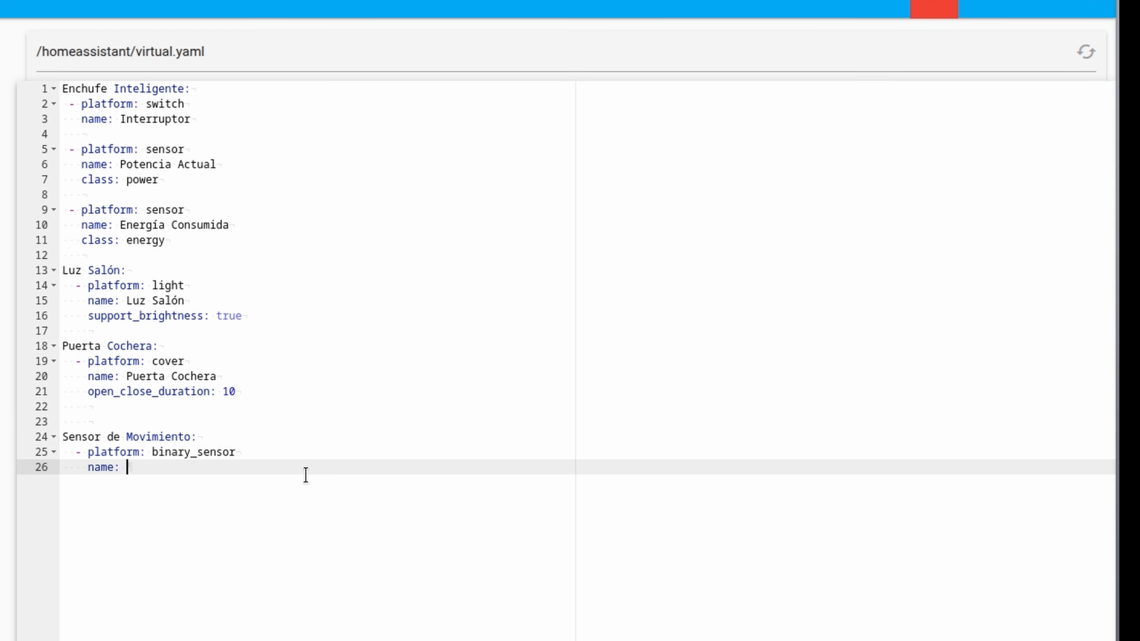
{"action": "type", "text": "Sensor Movimiento"}
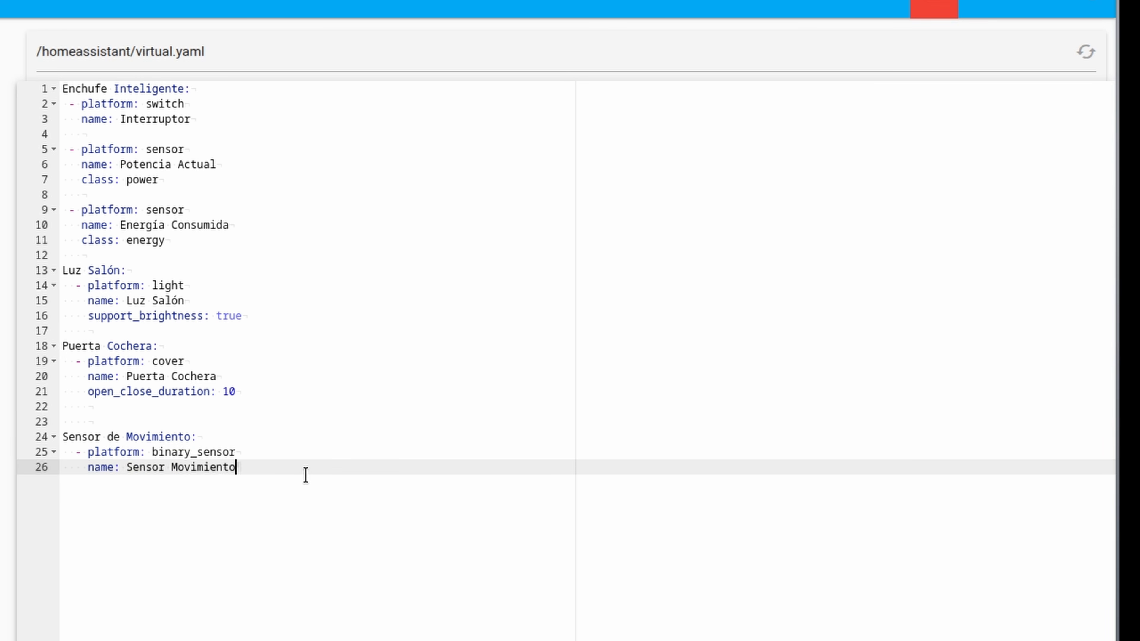
{"action": "key", "text": "Return"}
{"action": "type", "text": "class: motion"}
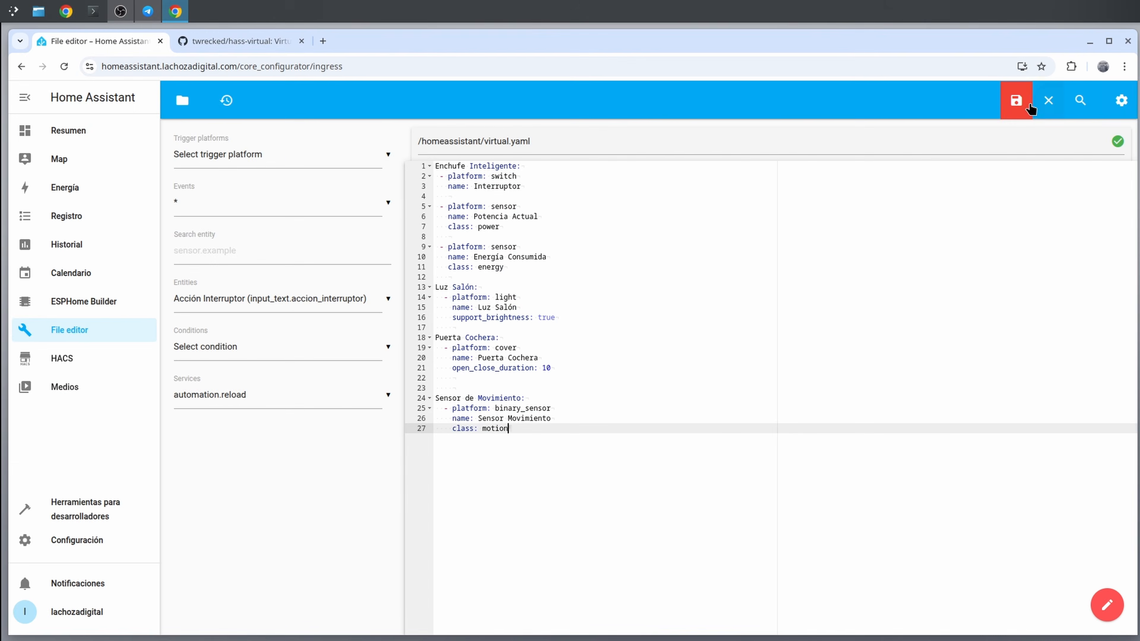
Step: Save the motion sensor definition in virtual.yaml and reload the Virtual entry of Virtual Components again
{"action": "left_click", "coordinate": [934, 9]}
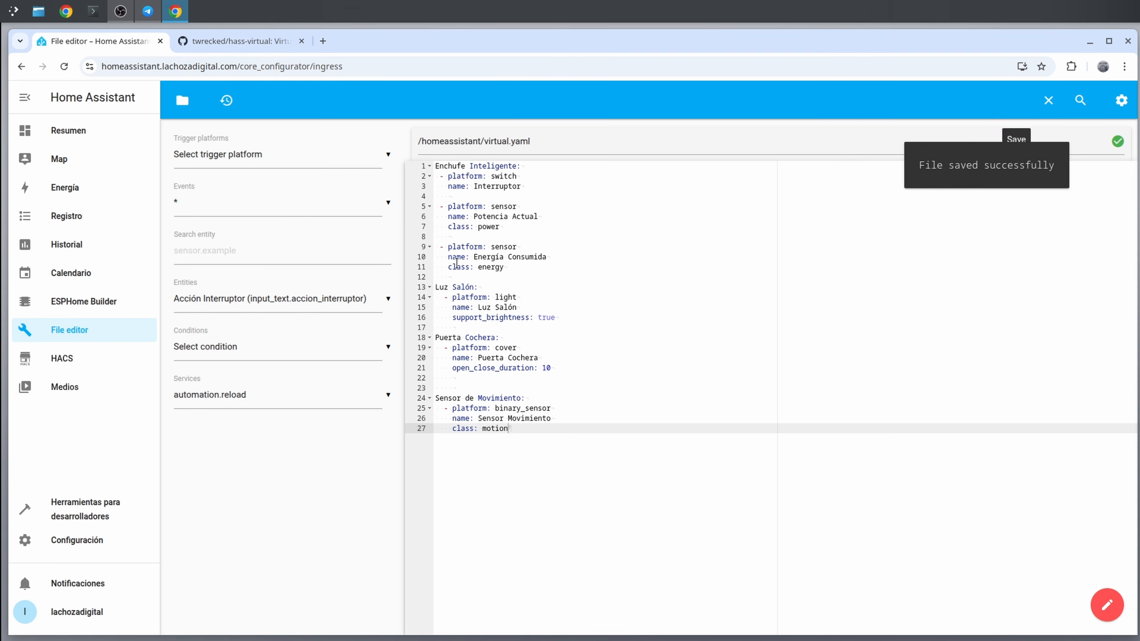
{"action": "left_click", "coordinate": [72, 542]}
{"action": "left_click", "coordinate": [613, 210]}
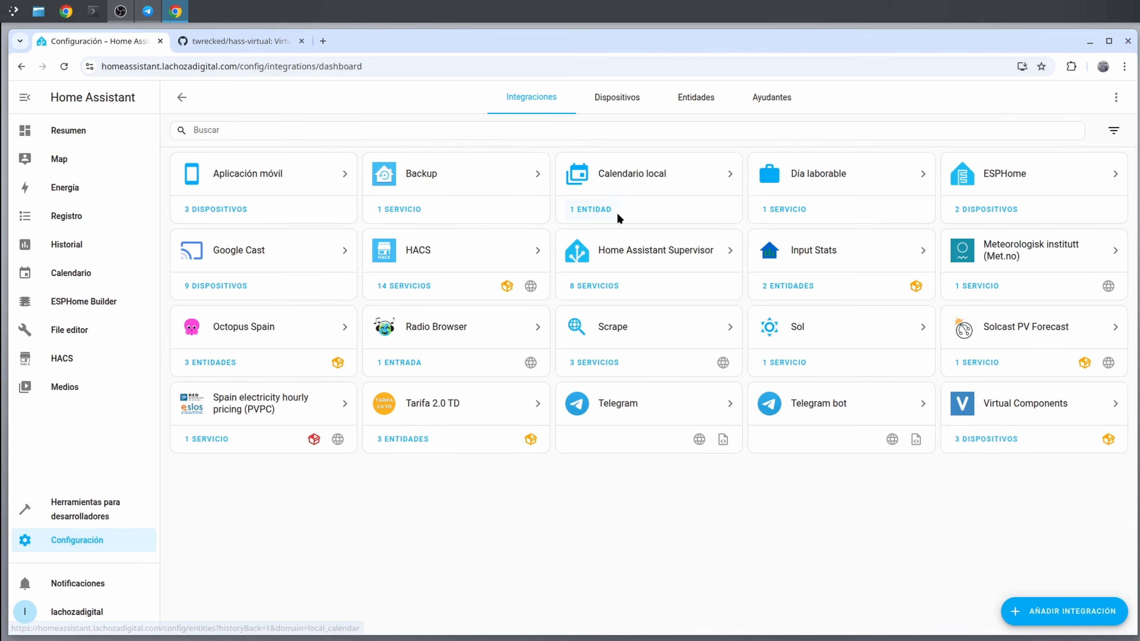
{"action": "left_click", "coordinate": [1036, 403]}
{"action": "left_click", "coordinate": [917, 195]}
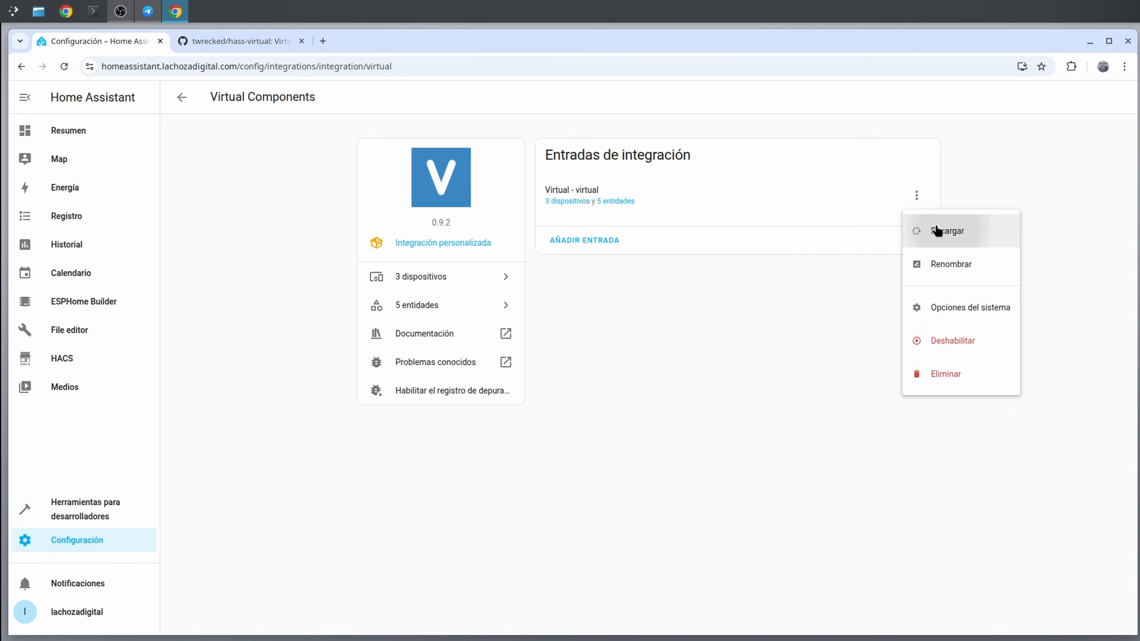
{"action": "left_click", "coordinate": [929, 230]}
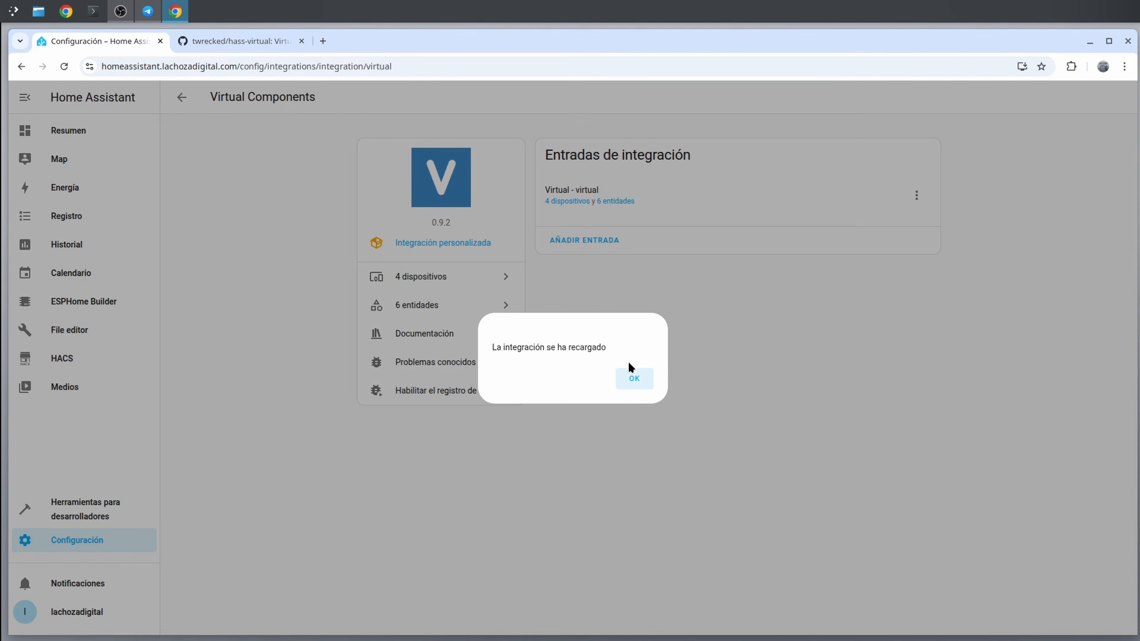
{"action": "left_click", "coordinate": [630, 377]}
Step: Open the Sensor de Movimiento device and examine the details of its Sensor Movimiento entity
{"action": "left_click", "coordinate": [571, 202]}
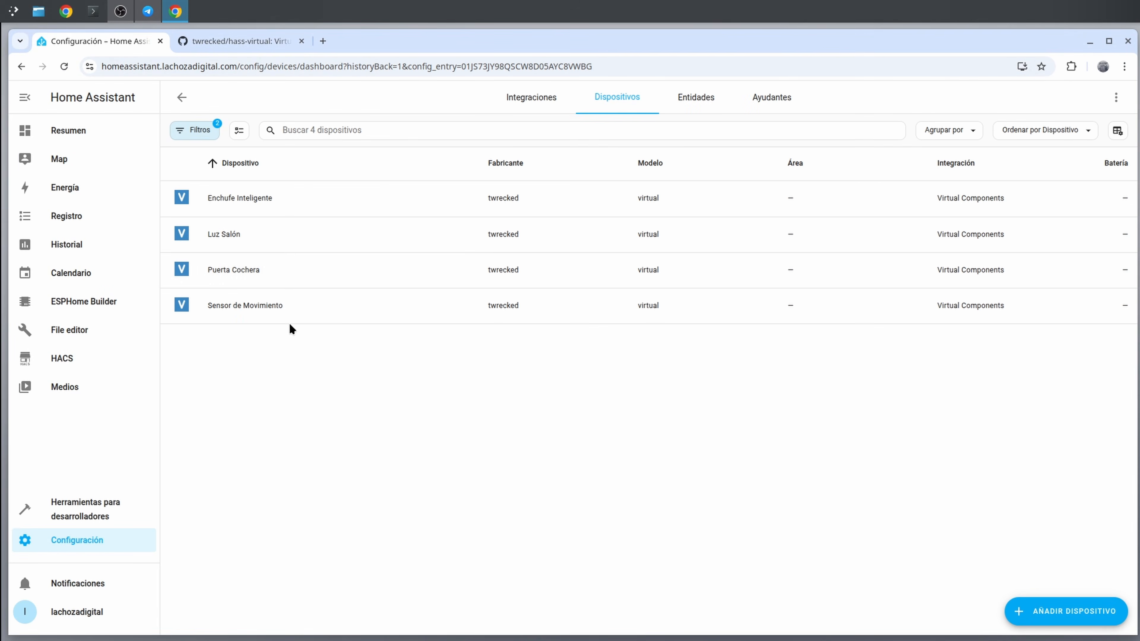
{"action": "left_click", "coordinate": [270, 308]}
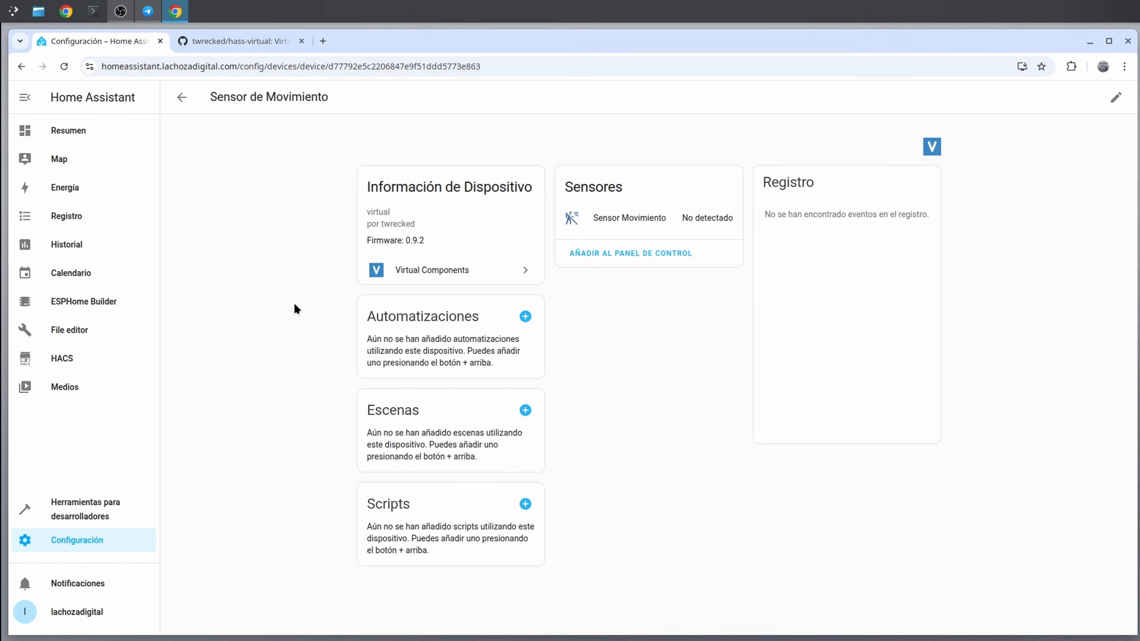
{"action": "left_click", "coordinate": [614, 219]}
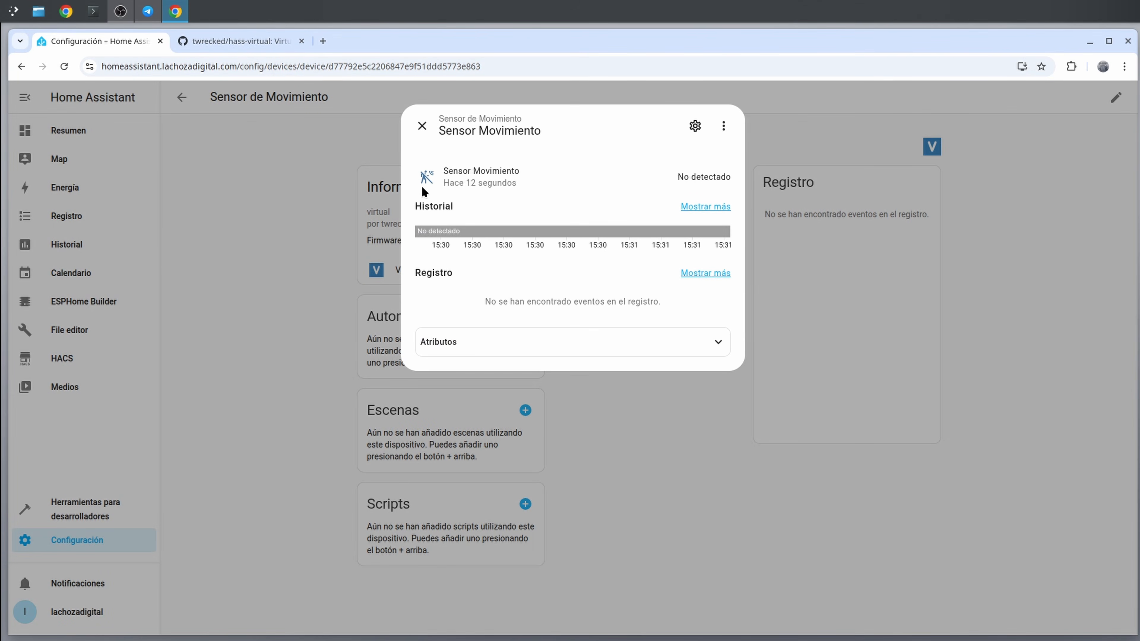
{"action": "left_click", "coordinate": [712, 454]}
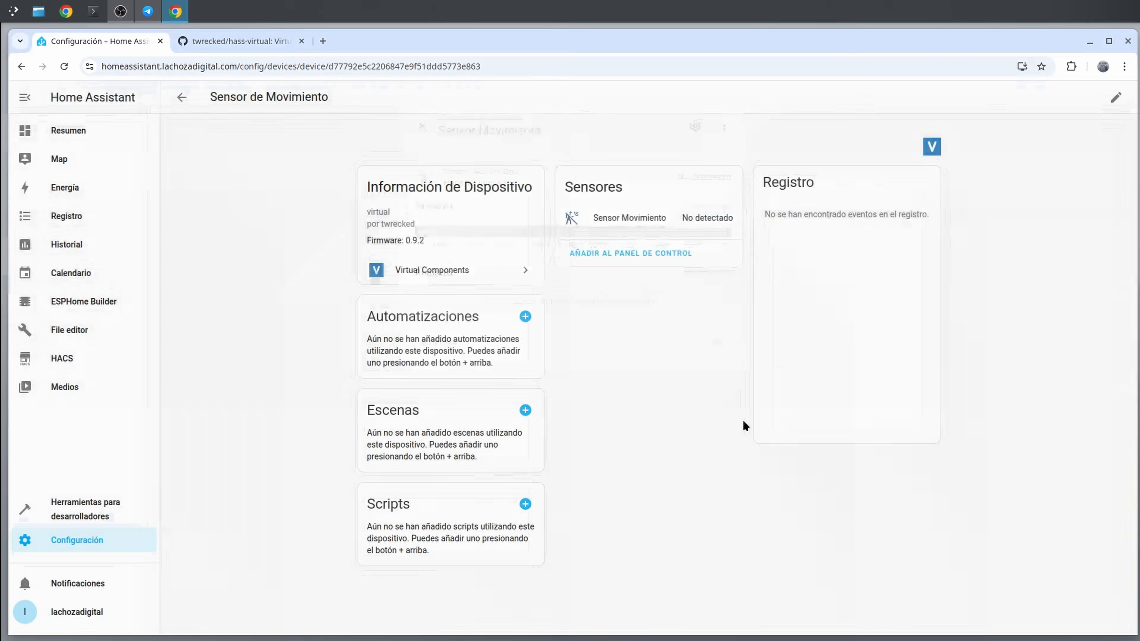
{"action": "left_click", "coordinate": [180, 98]}
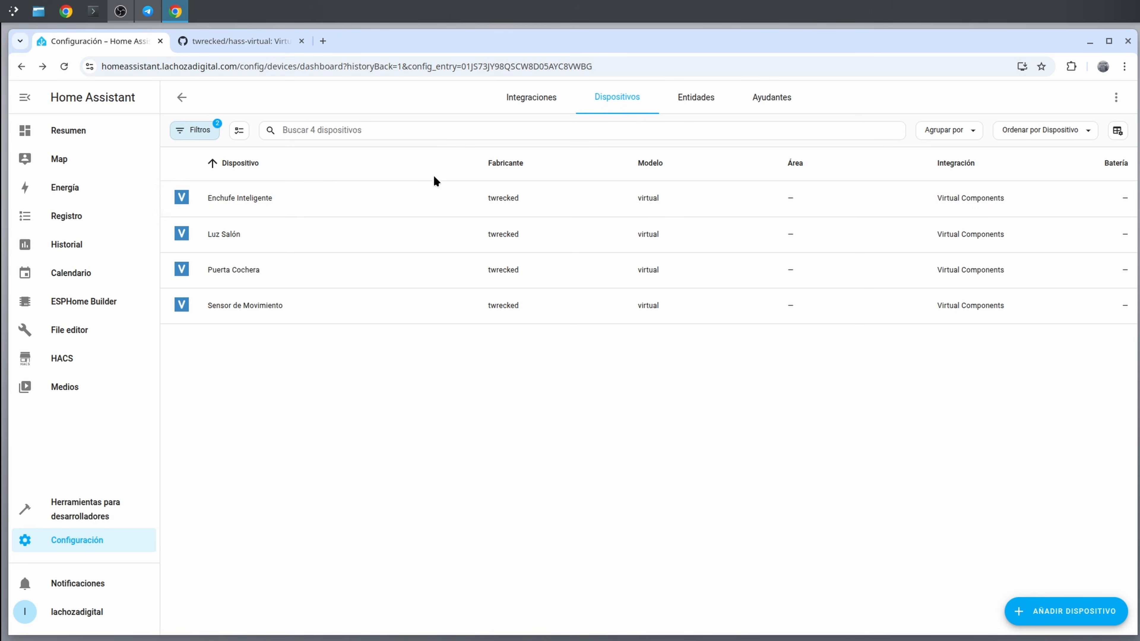
Step: Examine the details and history of Energía Consumida and Potencia Actual in the Enchufe Inteligente device
{"action": "left_click", "coordinate": [408, 195]}
{"action": "left_click", "coordinate": [634, 335]}
{"action": "left_click", "coordinate": [654, 452]}
{"action": "left_click", "coordinate": [641, 362]}
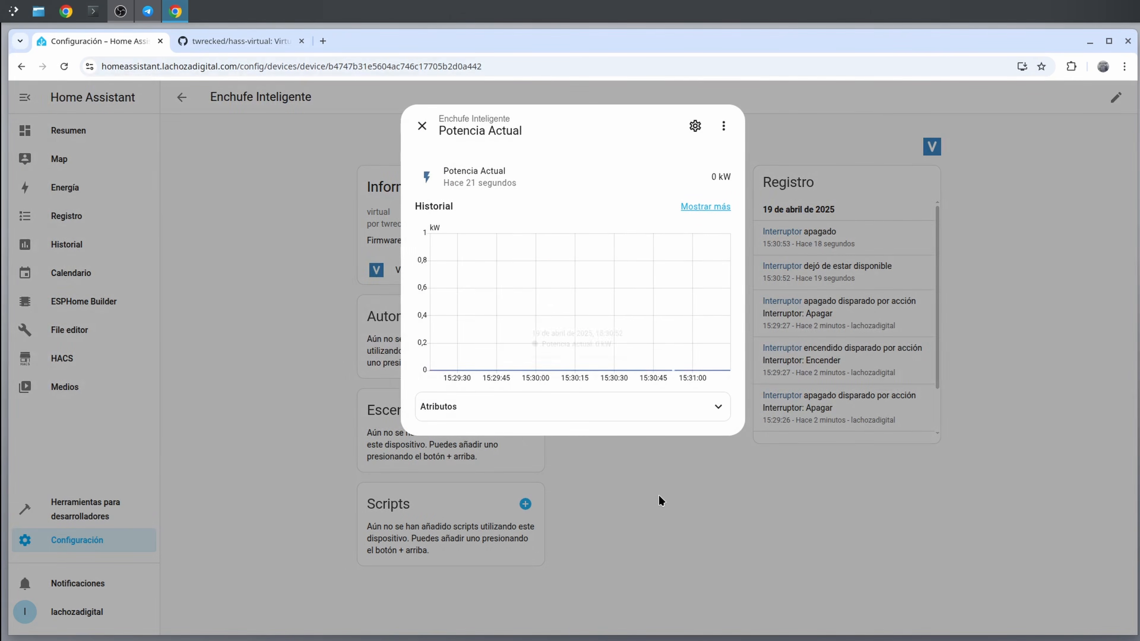
{"action": "left_click", "coordinate": [658, 494]}
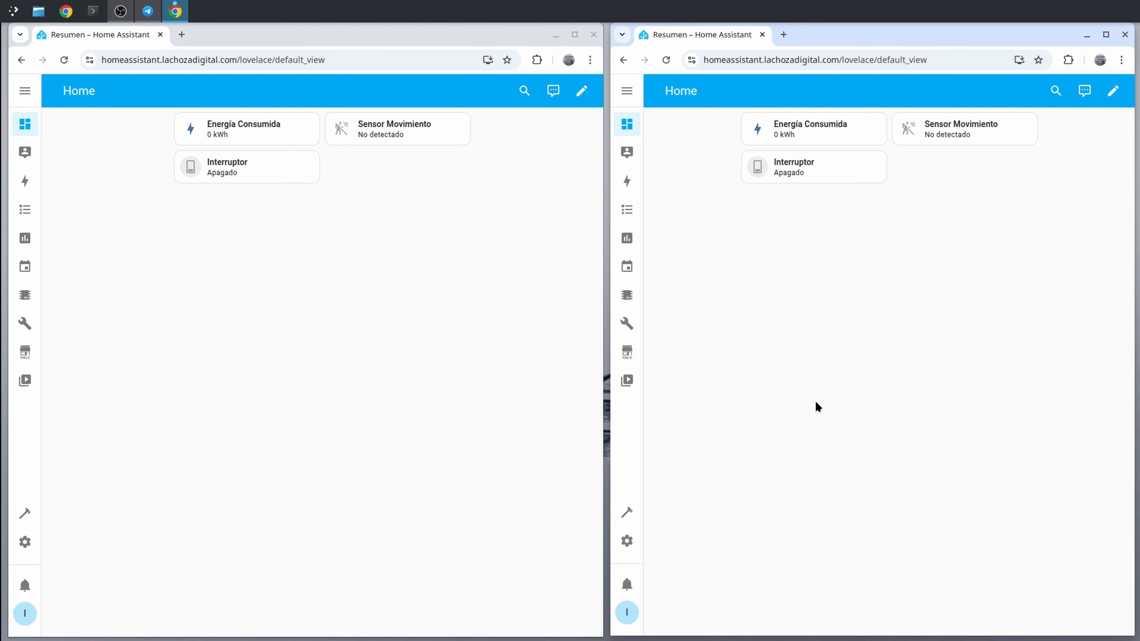
Step: Run the Virtual Components: Set developer action on the Energía Consumida entity with the value 50
{"action": "left_click", "coordinate": [624, 514]}
{"action": "left_click", "coordinate": [756, 211]}
{"action": "type", "text": "virtual"}
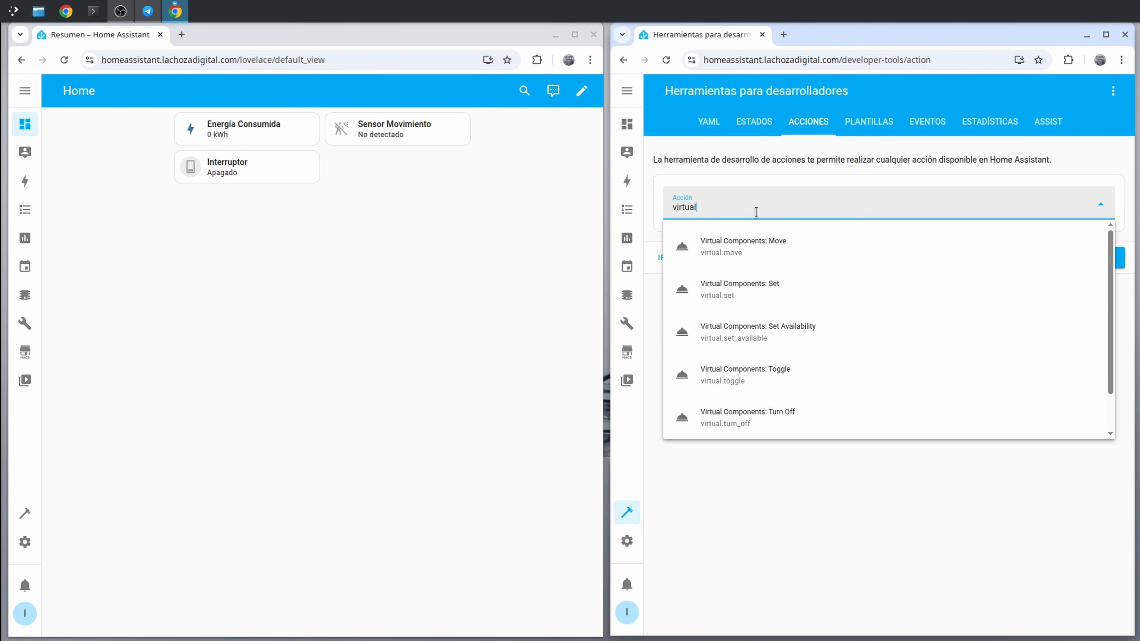
{"action": "left_click", "coordinate": [725, 291]}
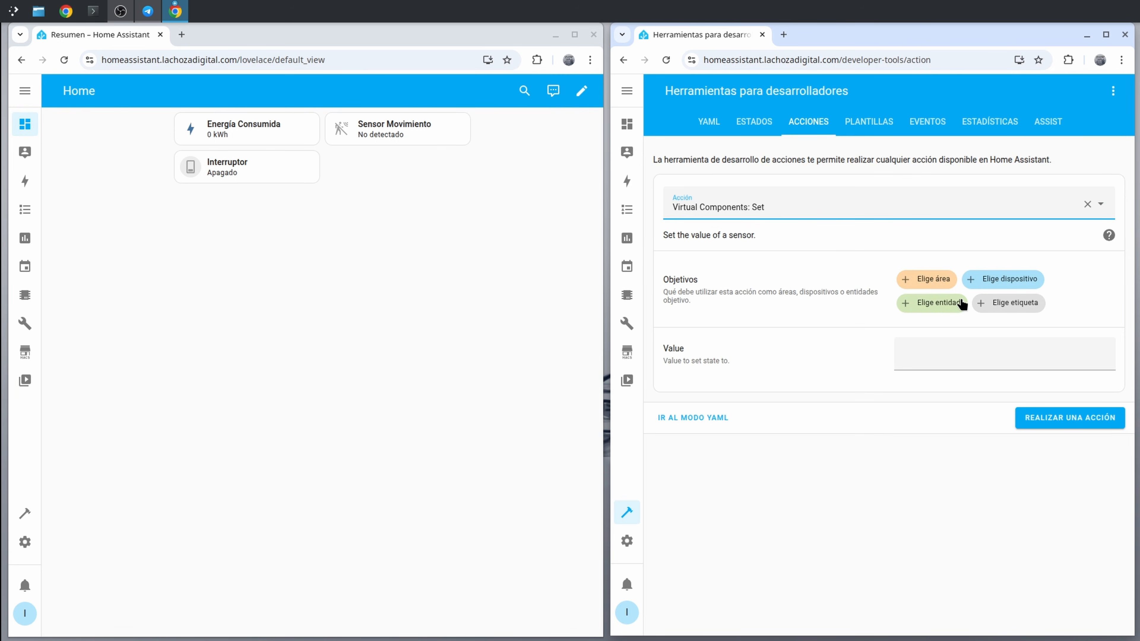
{"action": "left_click", "coordinate": [957, 307]}
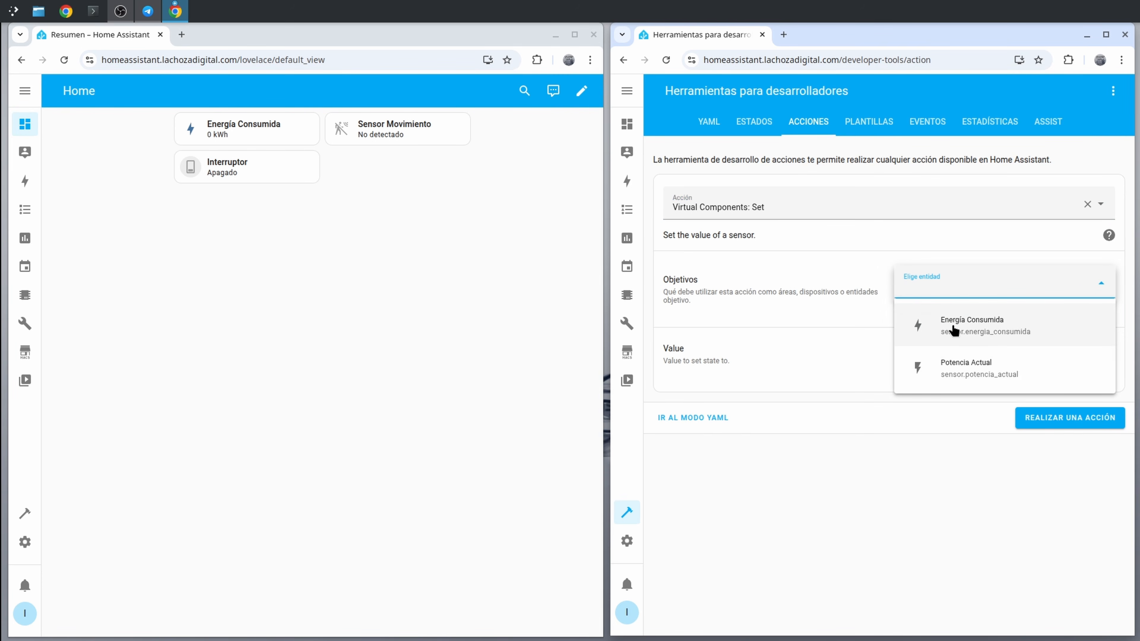
{"action": "left_click", "coordinate": [954, 331]}
{"action": "left_click", "coordinate": [937, 374]}
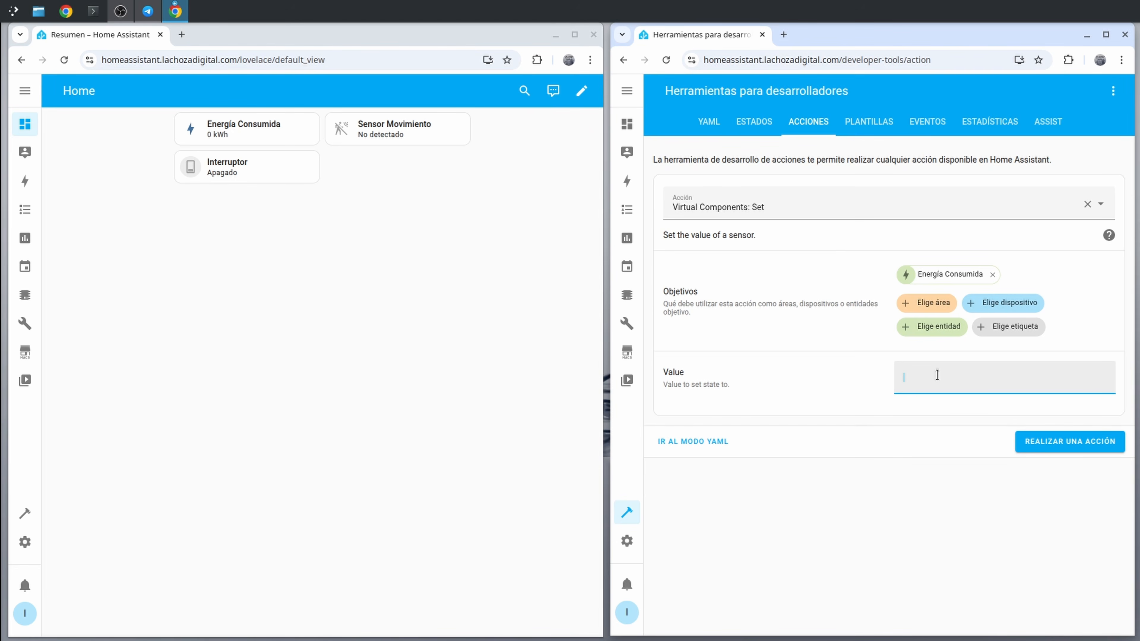
{"action": "left_click", "coordinate": [1044, 441]}
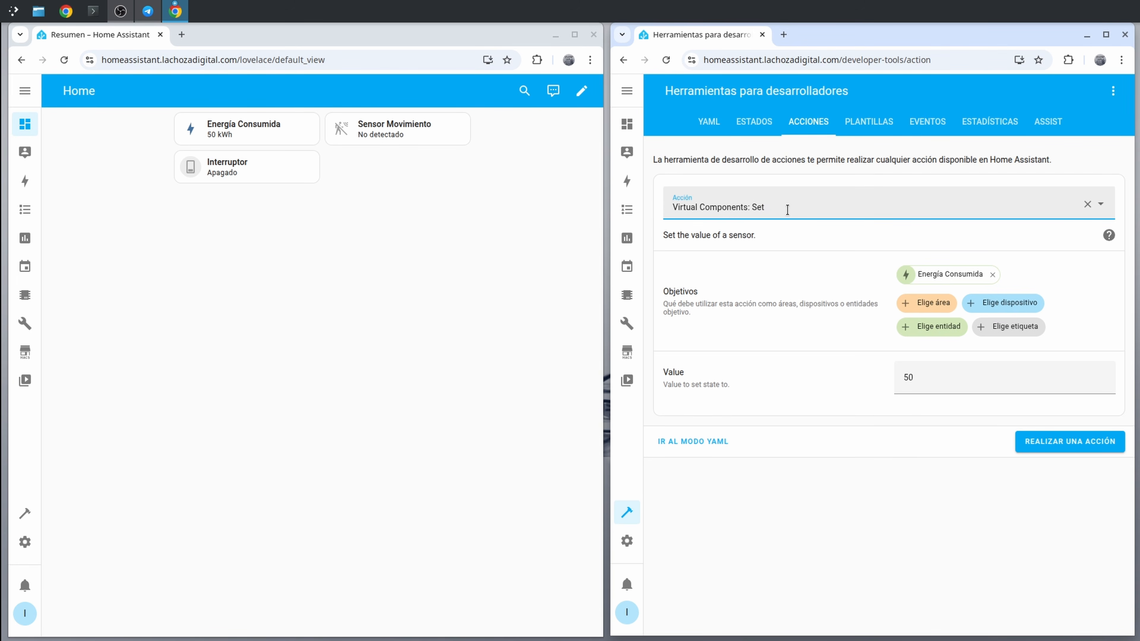
Step: Run the Virtual Components: Turn On developer action on the Sensor Movimiento entity
{"action": "left_click_drag", "start_coordinate": [788, 210], "coordinate": [674, 207]}
{"action": "type", "text": "virt"}
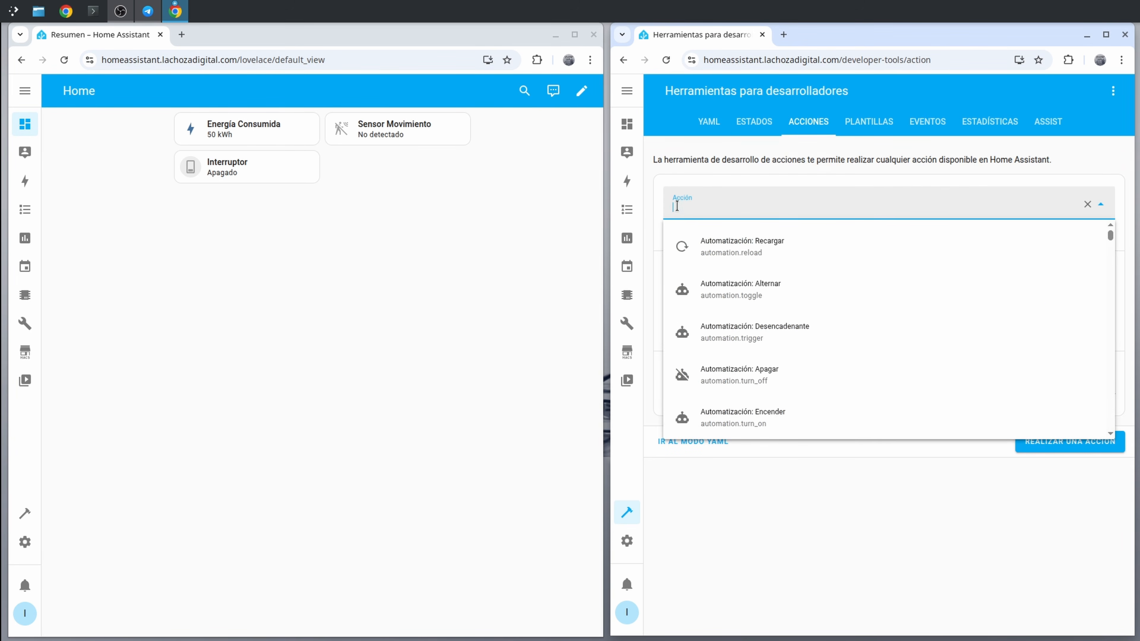
{"action": "type", "text": "ual compo"}
{"action": "scroll", "coordinate": [831, 360], "scroll_direction": "down", "scroll_amount": 1}
{"action": "left_click", "coordinate": [791, 420]}
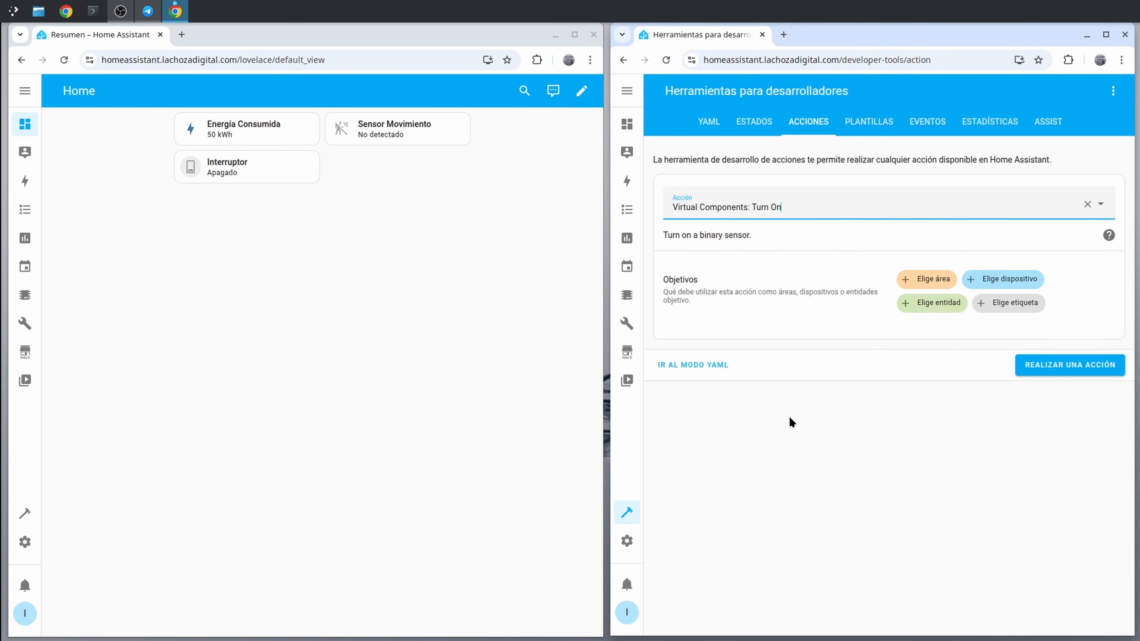
{"action": "left_click", "coordinate": [968, 334]}
{"action": "left_click", "coordinate": [948, 306]}
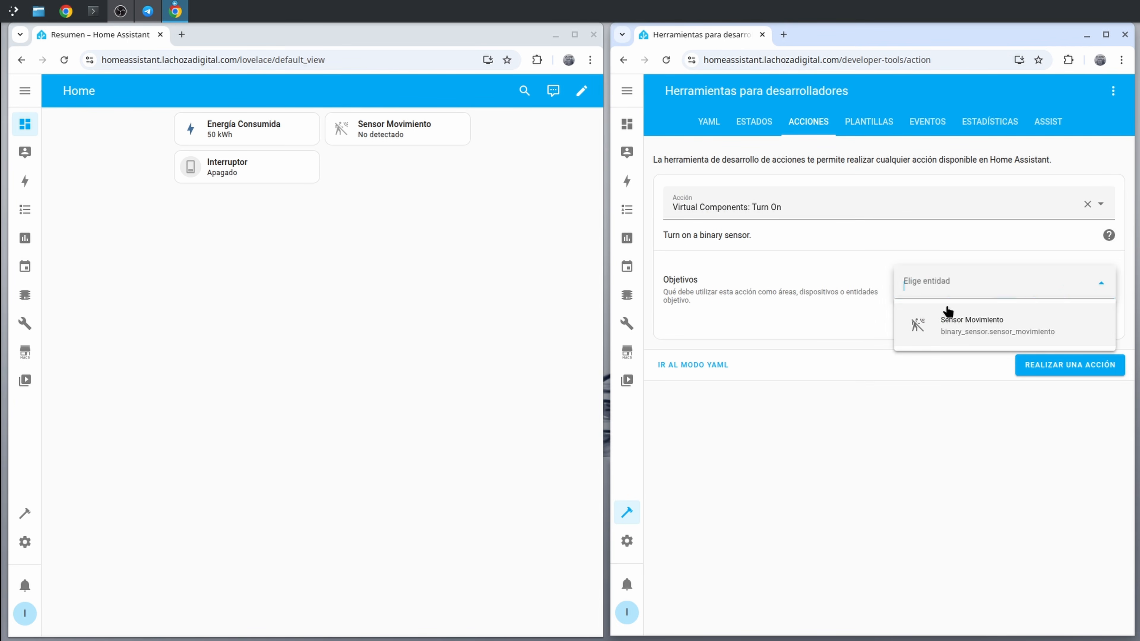
{"action": "left_click", "coordinate": [1000, 326]}
{"action": "left_click", "coordinate": [1077, 398]}
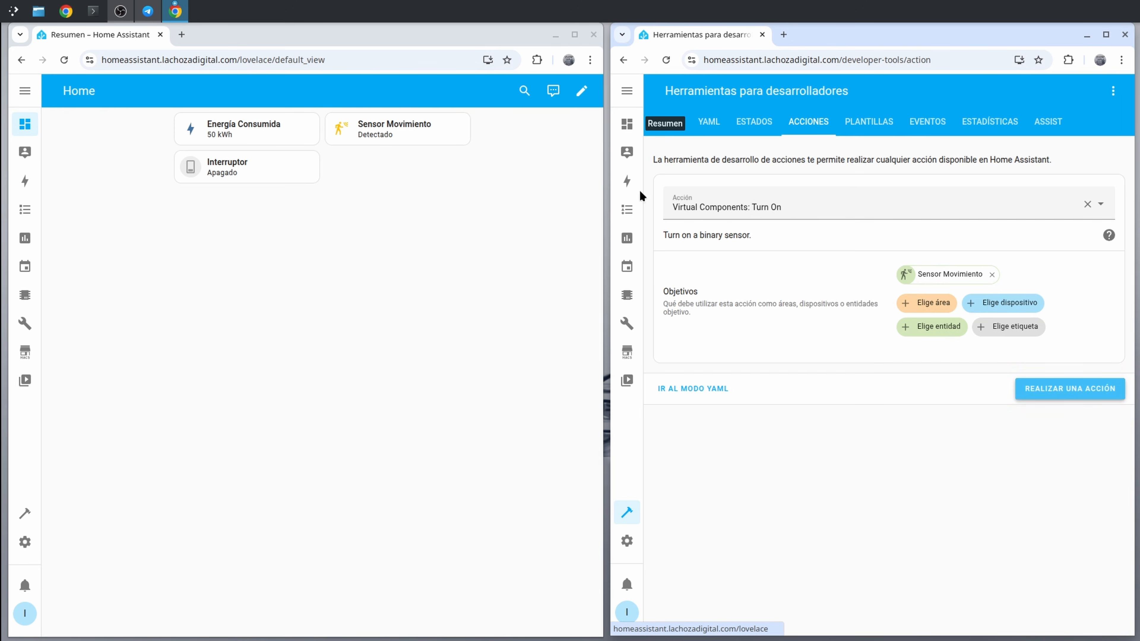
Step: Run the Virtual Components: Turn Off developer action on the Sensor Movimiento entity
{"action": "left_click", "coordinate": [827, 204]}
{"action": "key", "text": "BackSpace"}
{"action": "type", "text": "f"}
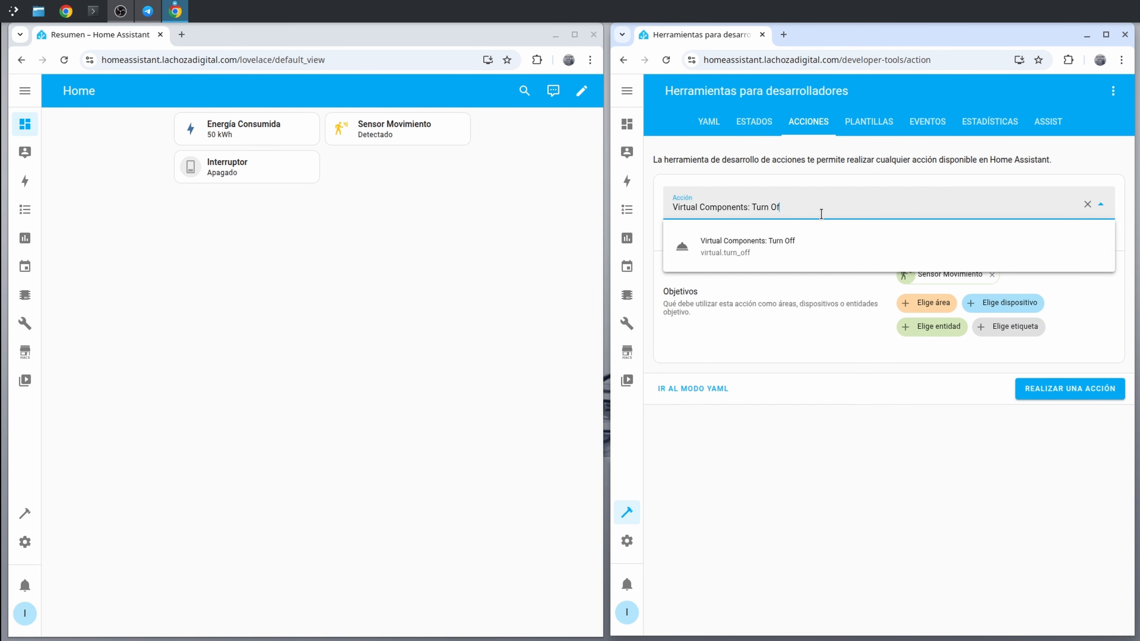
{"action": "left_click", "coordinate": [815, 237]}
{"action": "left_click", "coordinate": [933, 305]}
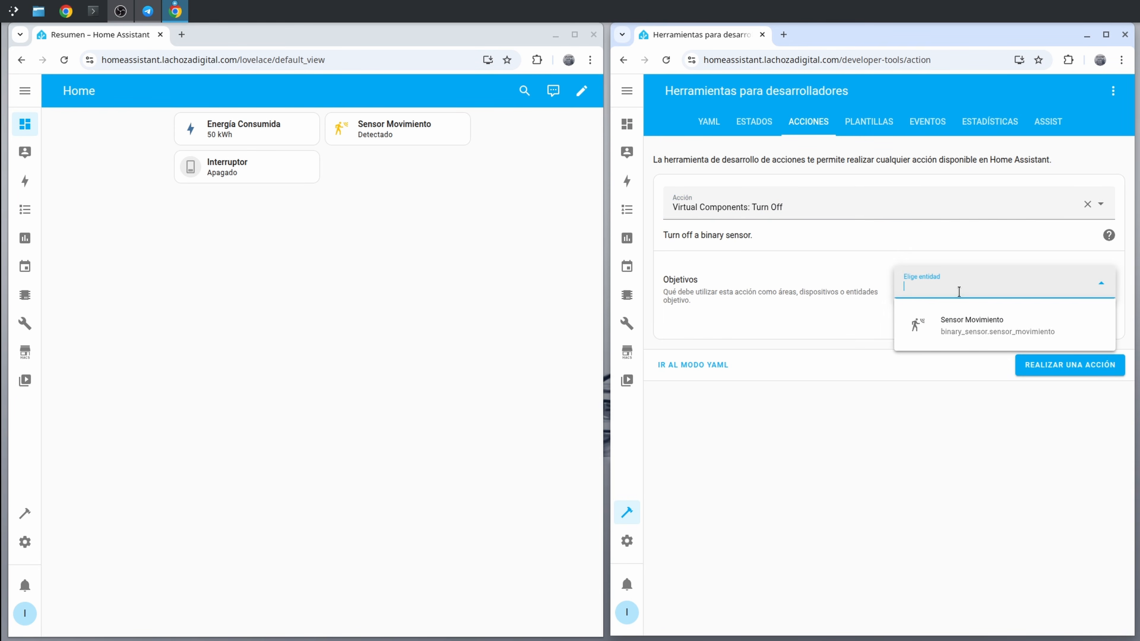
{"action": "left_click", "coordinate": [967, 321]}
{"action": "left_click", "coordinate": [1062, 393]}
{"action": "left_click", "coordinate": [1061, 394]}
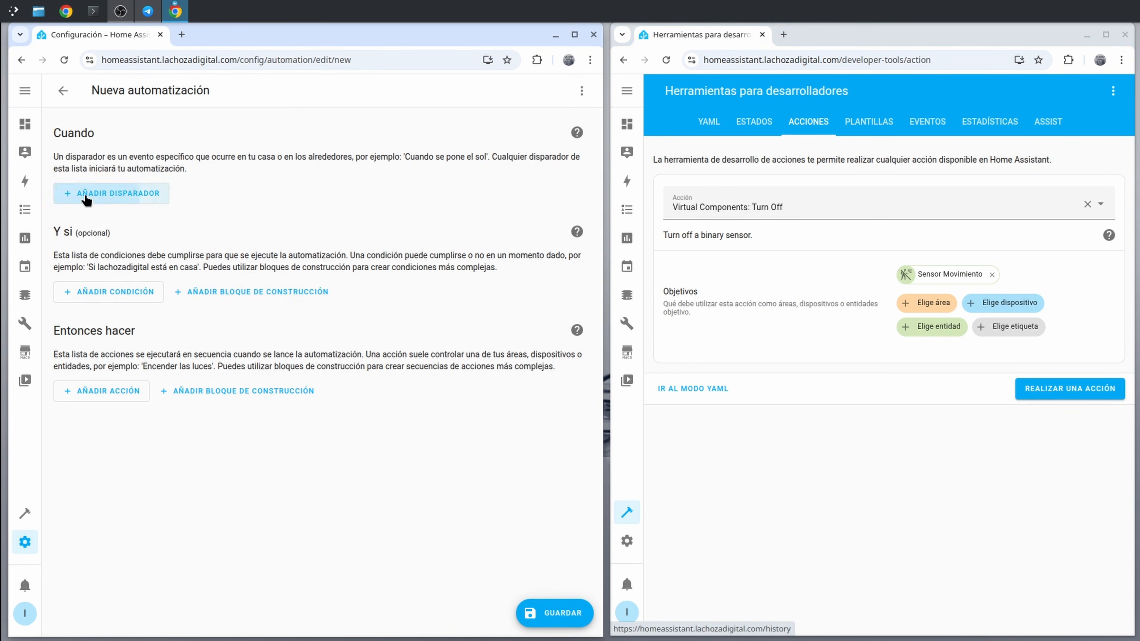
Step: Add a state trigger for the Sensor Movimiento entity to the new automation and collapse it
{"action": "left_click", "coordinate": [110, 193]}
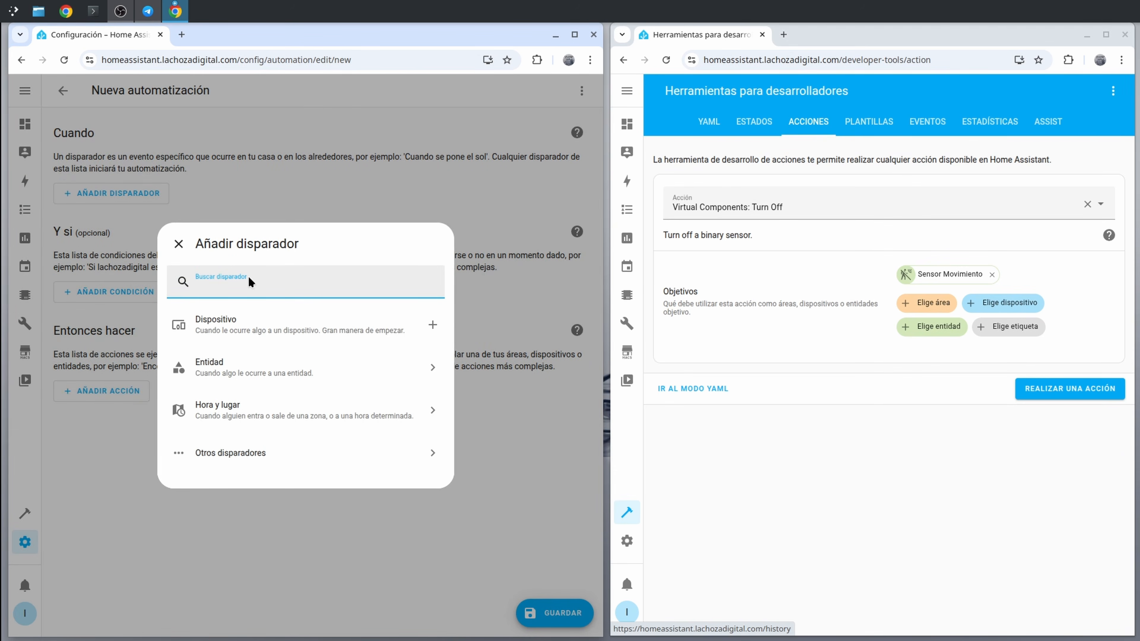
{"action": "type", "text": "esta"}
{"action": "left_click", "coordinate": [247, 310]}
{"action": "type", "text": "movi"}
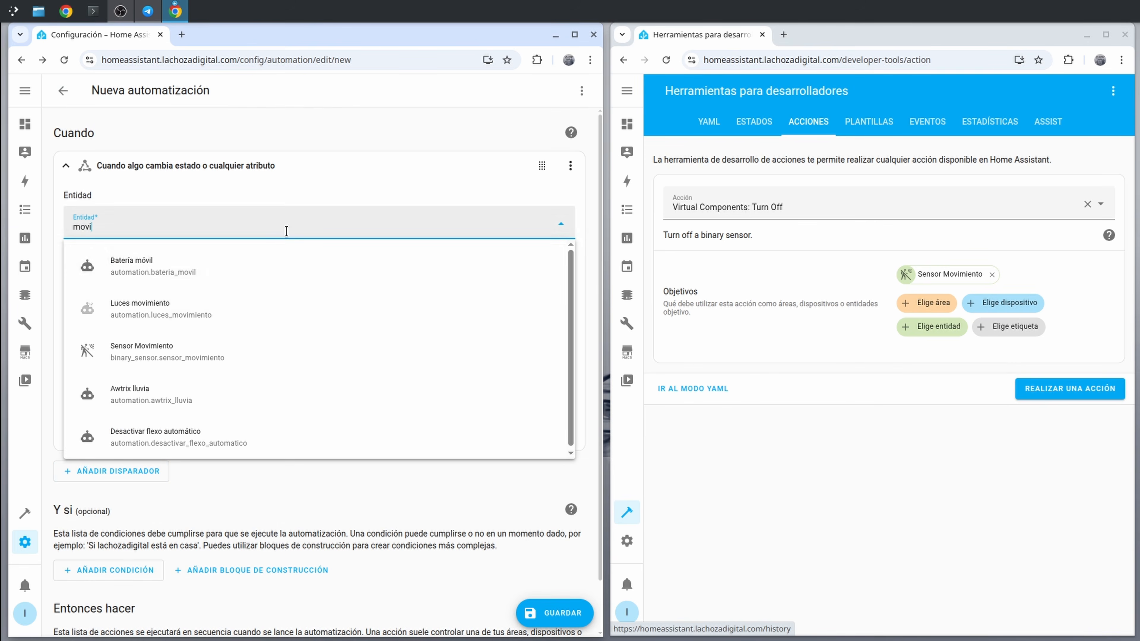
{"action": "left_click", "coordinate": [194, 355]}
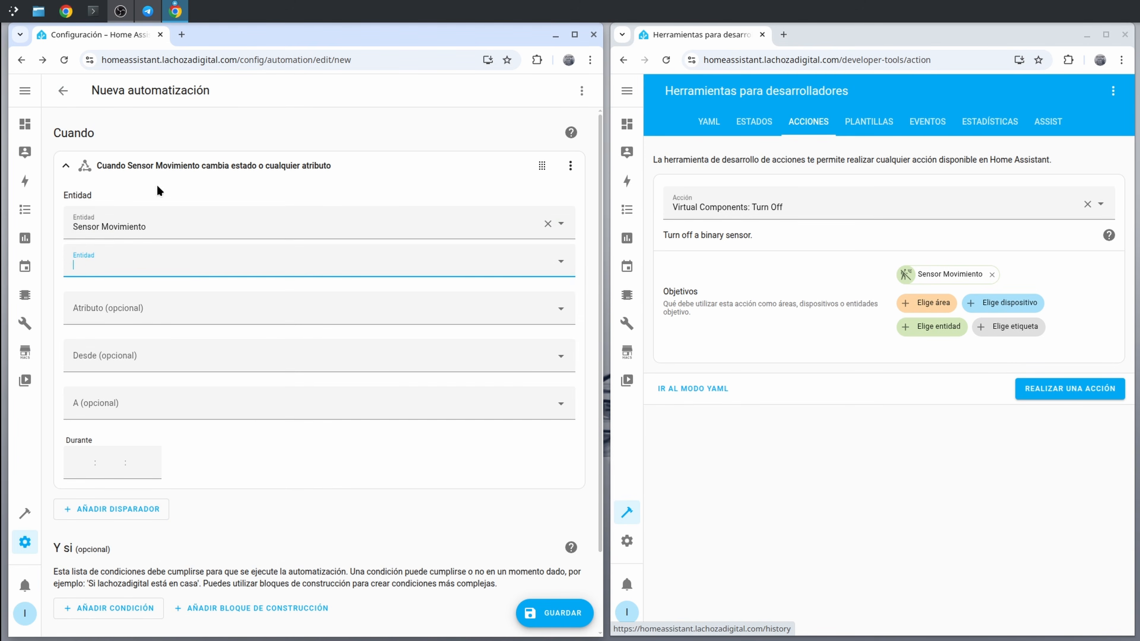
{"action": "left_click", "coordinate": [422, 168]}
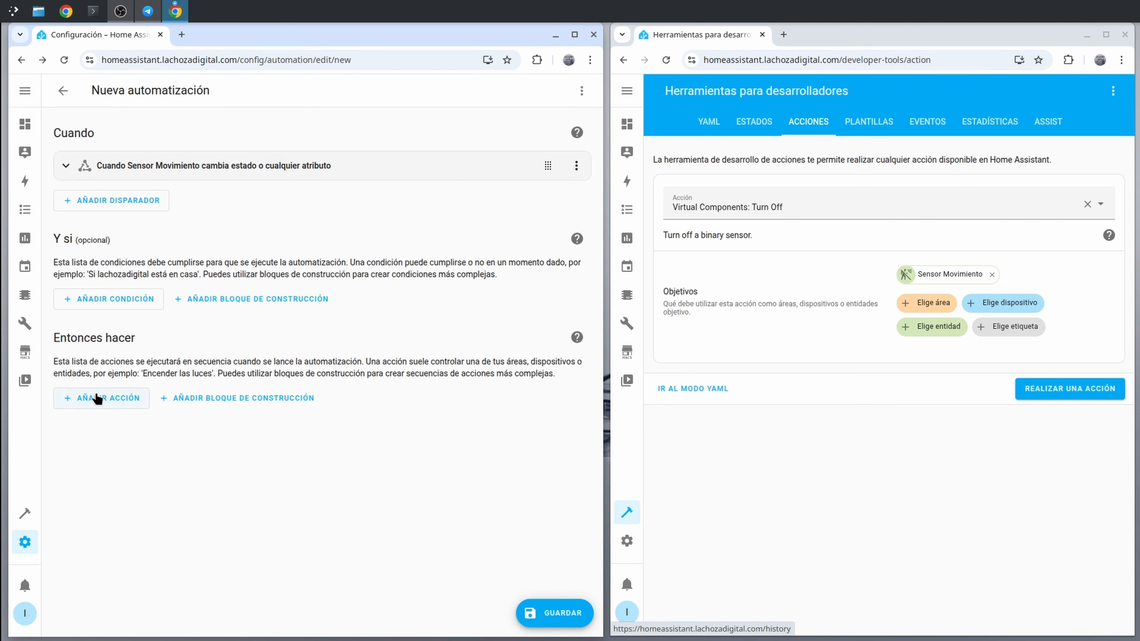
Step: Add a Luz: Encender action targeting the Luz Salón entity to the automation
{"action": "left_click", "coordinate": [98, 398]}
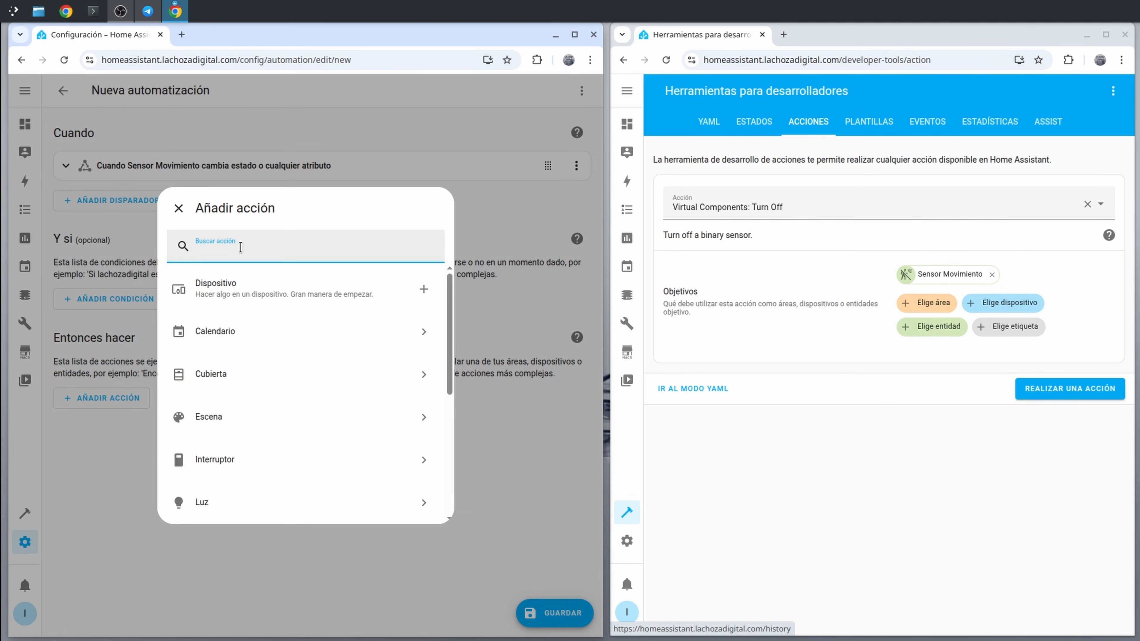
{"action": "type", "text": "encender"}
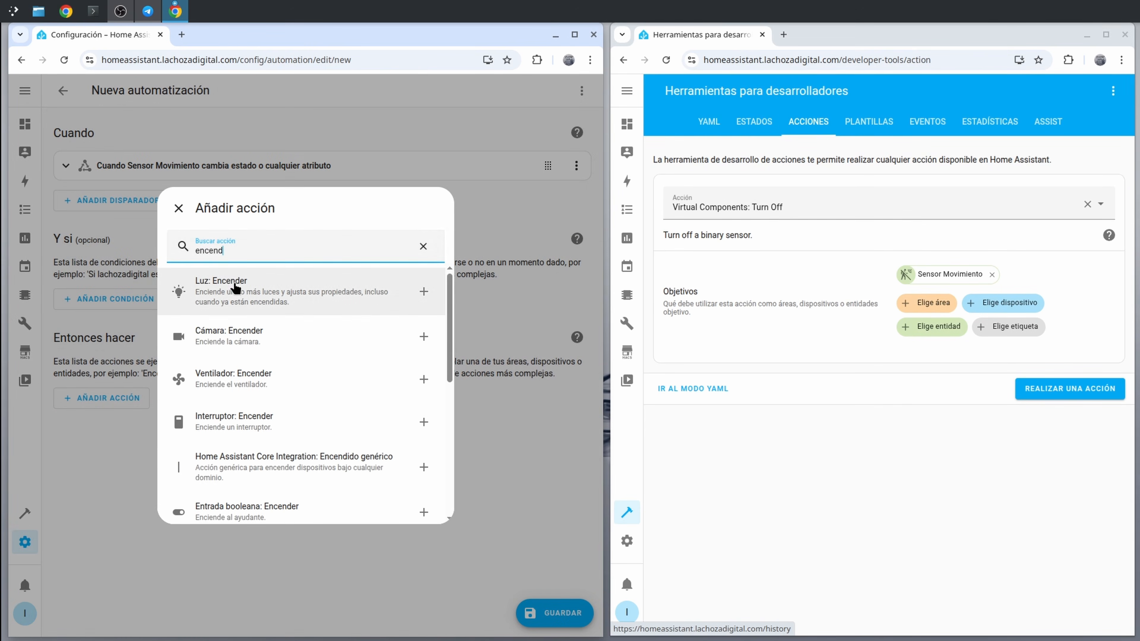
{"action": "left_click", "coordinate": [235, 288]}
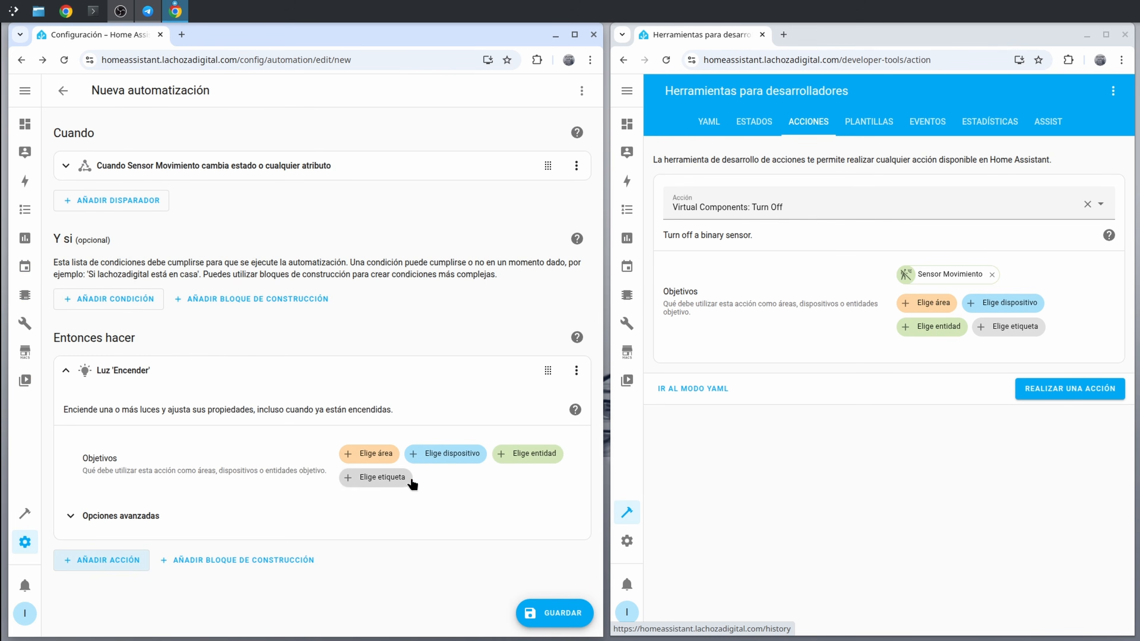
{"action": "left_click", "coordinate": [545, 454]}
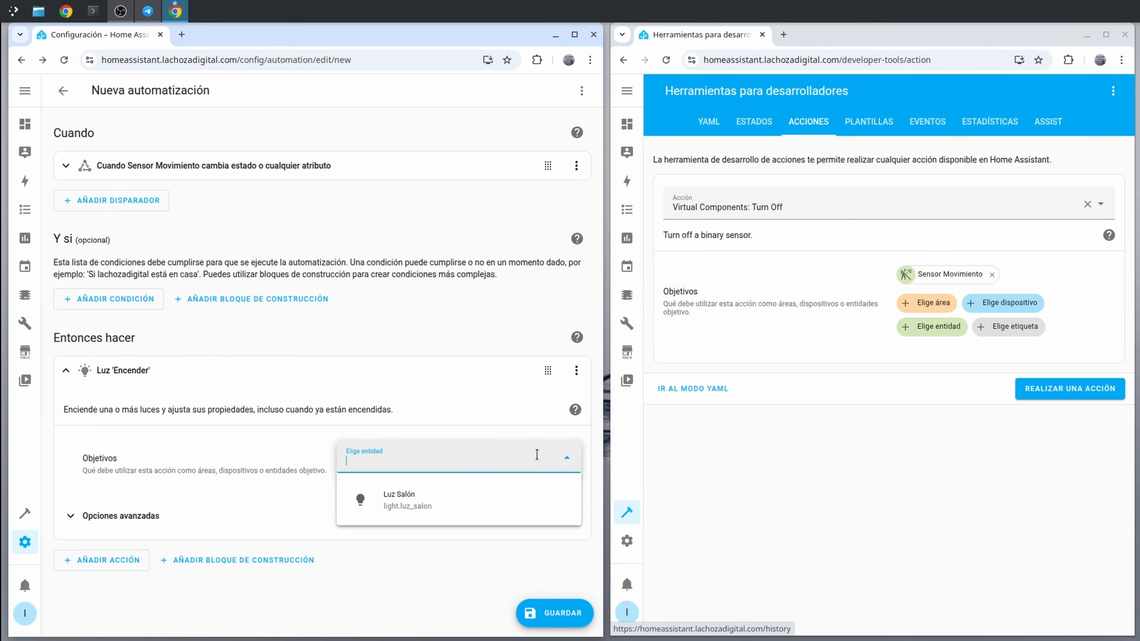
{"action": "left_click", "coordinate": [386, 509]}
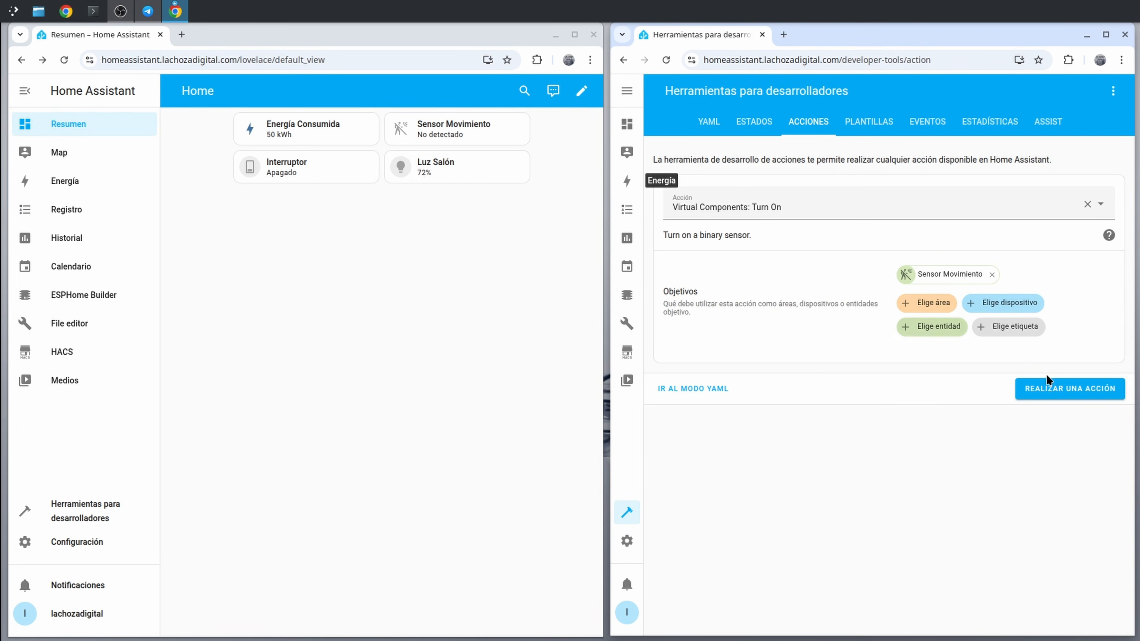
Step: Test the automation by running the Virtual Components: Turn On developer action on Sensor Movimiento again
{"action": "left_click", "coordinate": [1061, 386]}
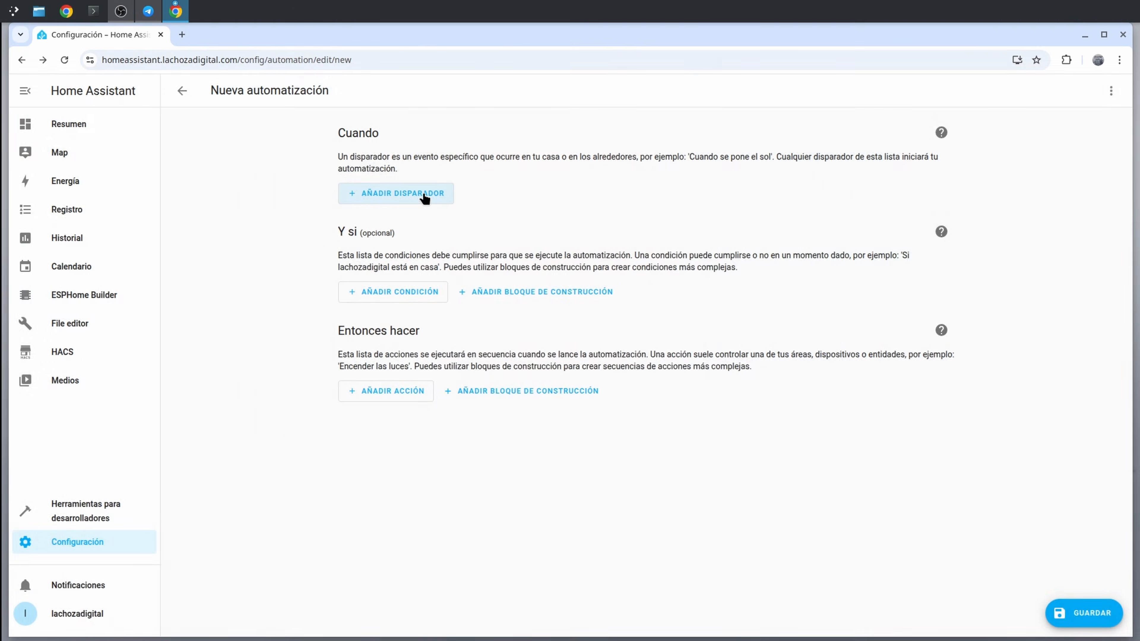
Step: Add a time pattern trigger to the new automation with Segundos set to /5
{"action": "left_click", "coordinate": [427, 194]}
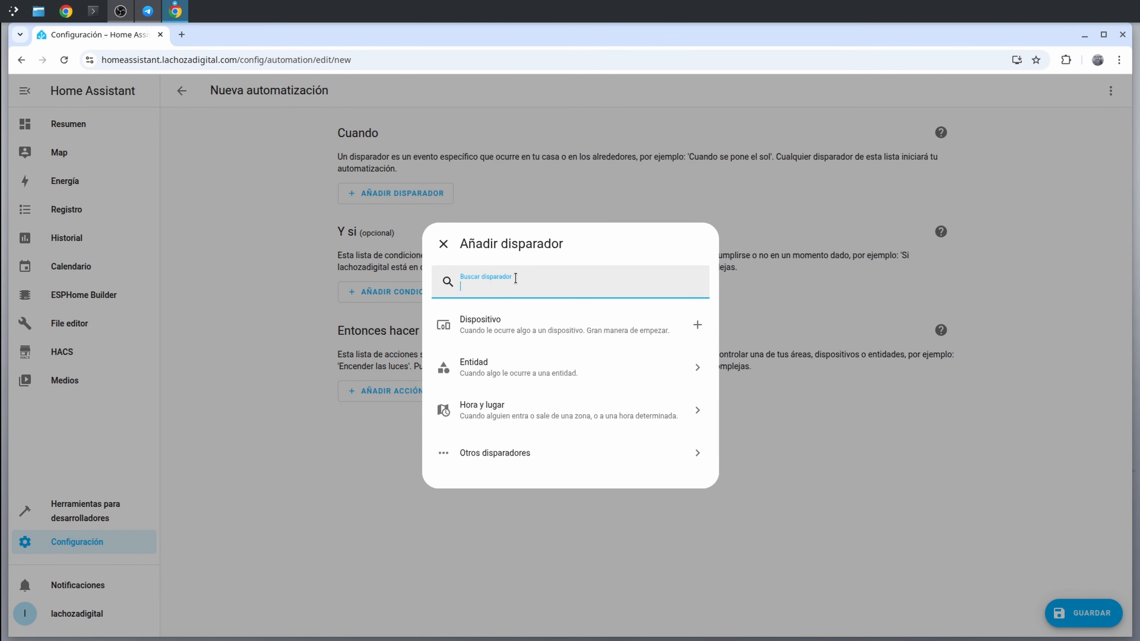
{"action": "type", "text": "patr"}
{"action": "left_click", "coordinate": [511, 321]}
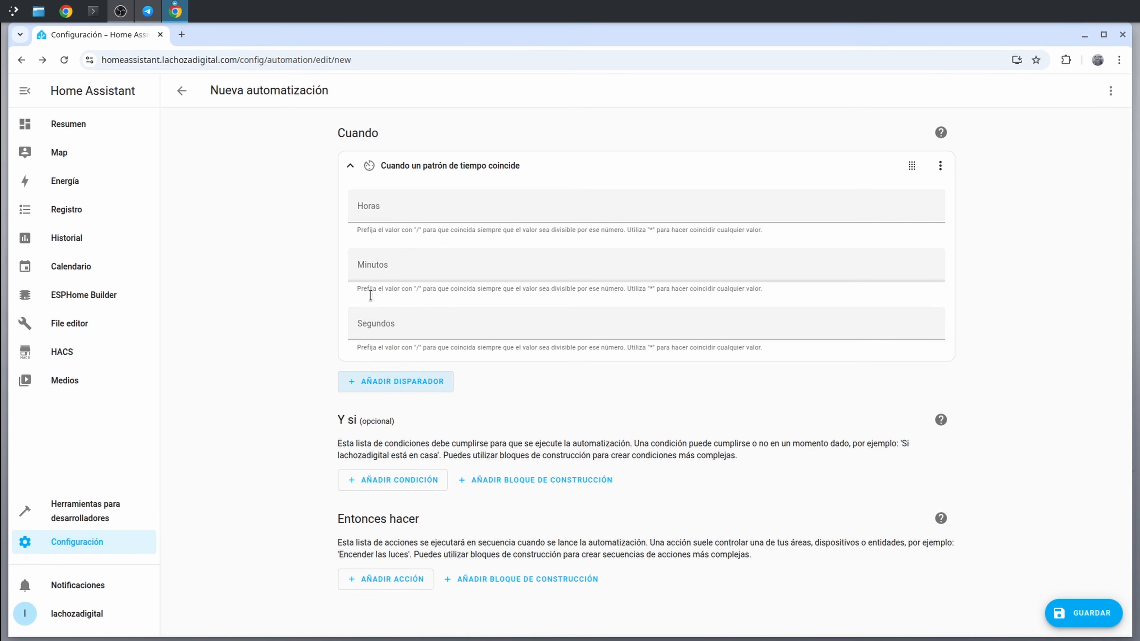
{"action": "left_click", "coordinate": [384, 322]}
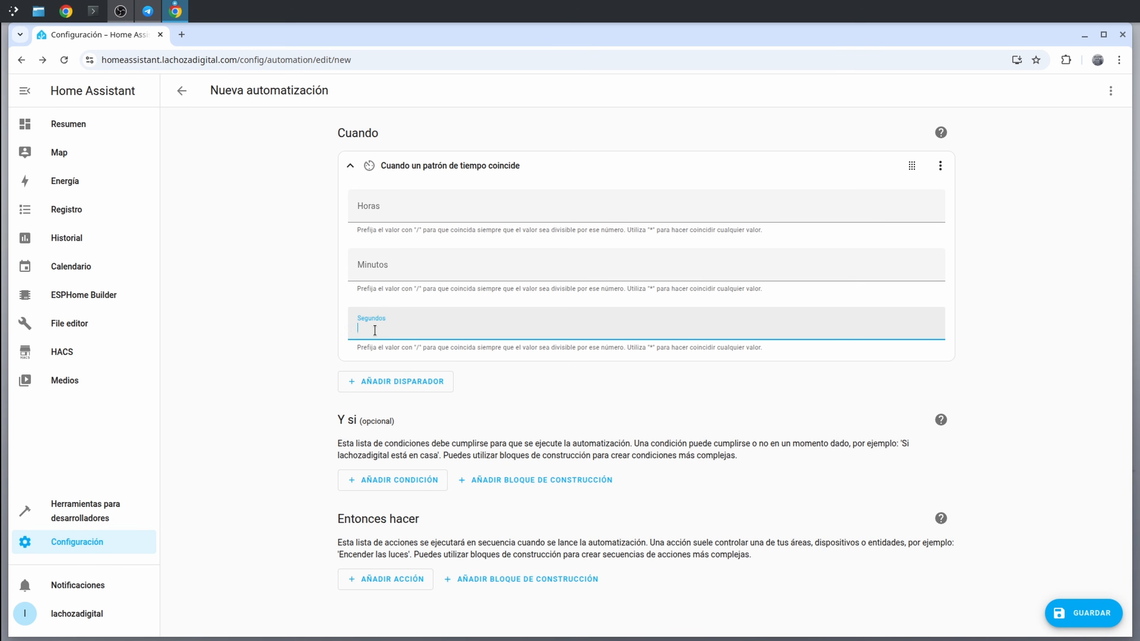
{"action": "type", "text": "/5"}
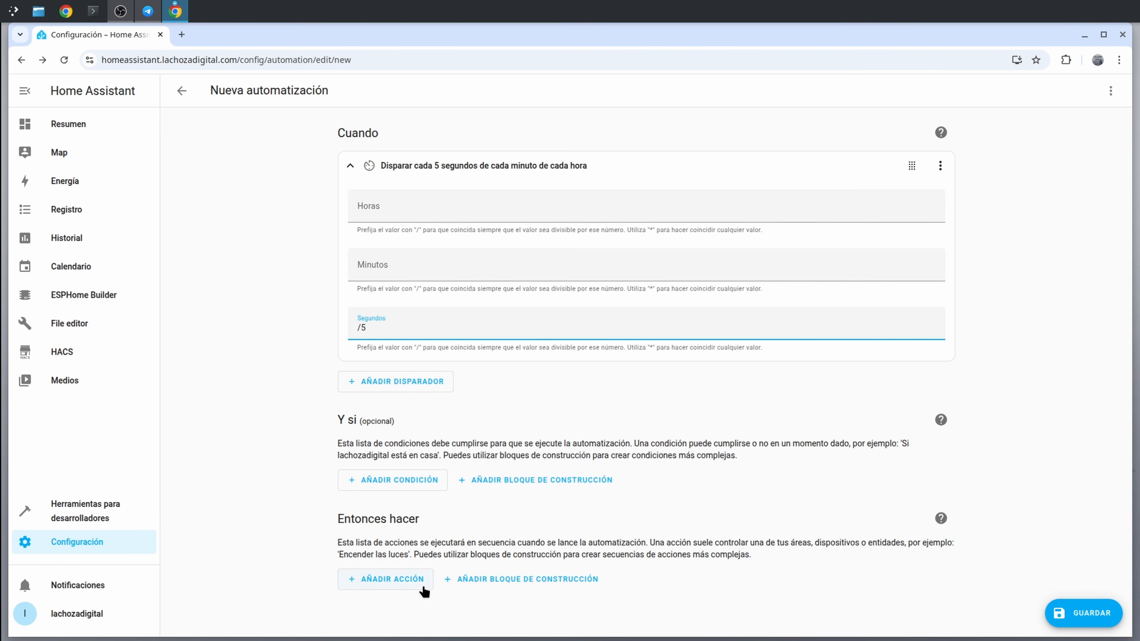
Step: Add a Virtual Components: Set action targeting Energía Consumida with the value 100
{"action": "left_click", "coordinate": [406, 582]}
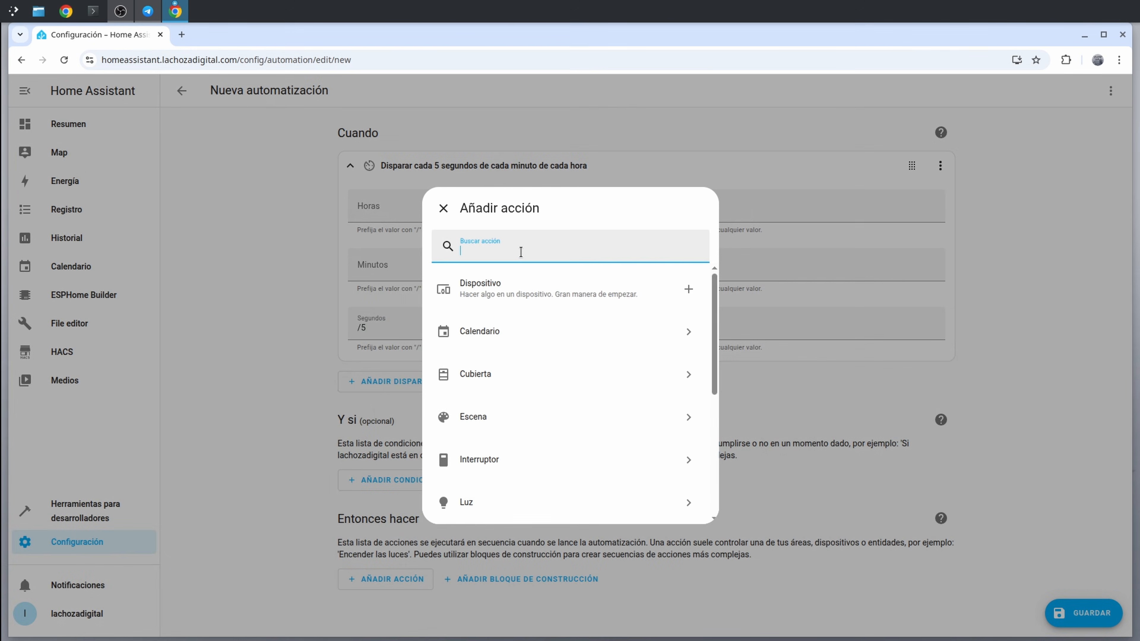
{"action": "type", "text": "virtual"}
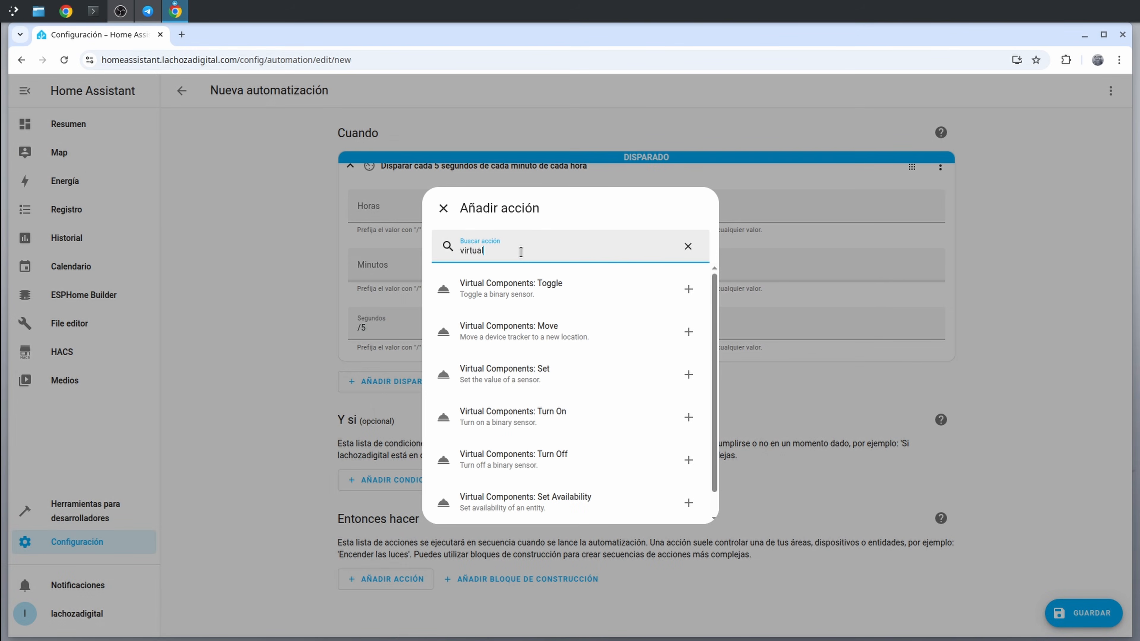
{"action": "left_click", "coordinate": [553, 377]}
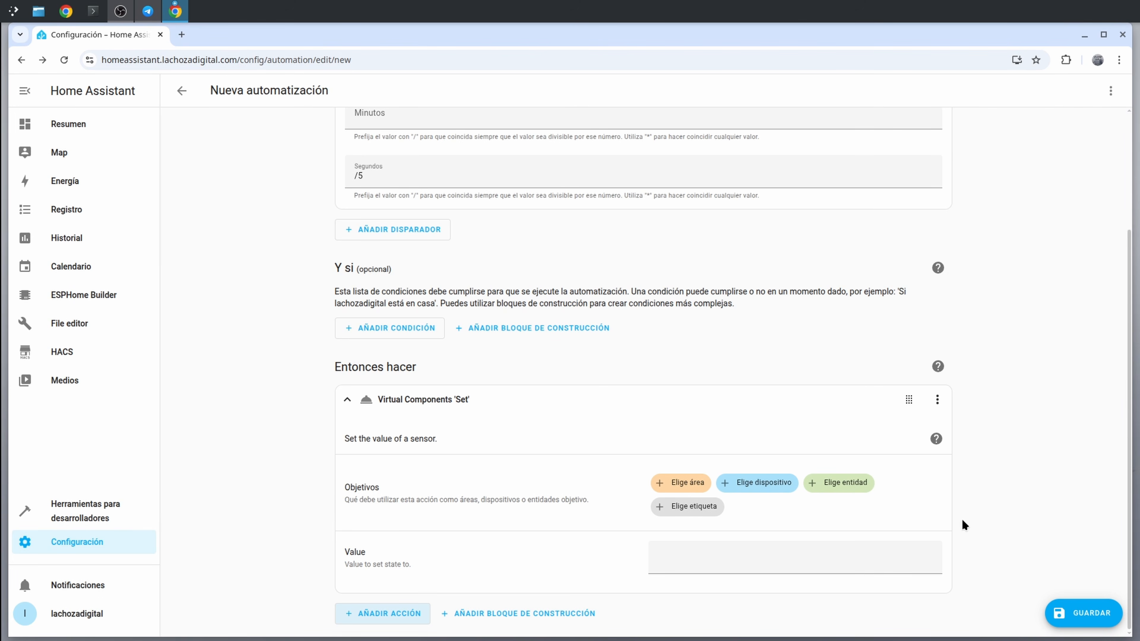
{"action": "left_click", "coordinate": [844, 488]}
{"action": "left_click", "coordinate": [727, 539]}
{"action": "left_click", "coordinate": [731, 569]}
{"action": "scroll", "coordinate": [979, 478], "scroll_direction": "down", "scroll_amount": 1}
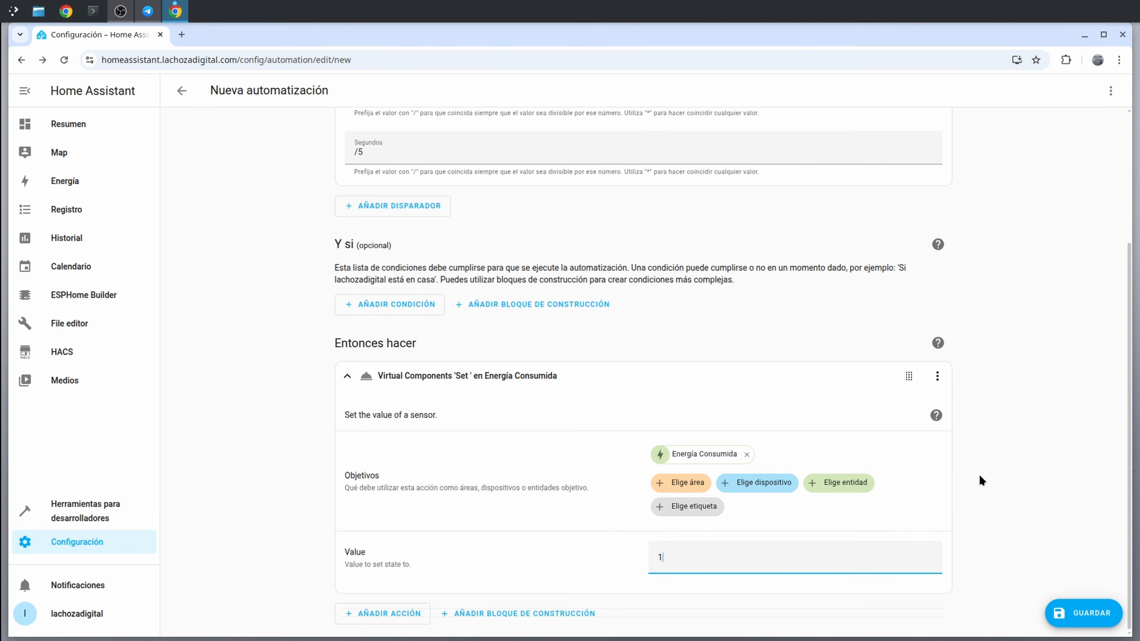
{"action": "left_click", "coordinate": [979, 474]}
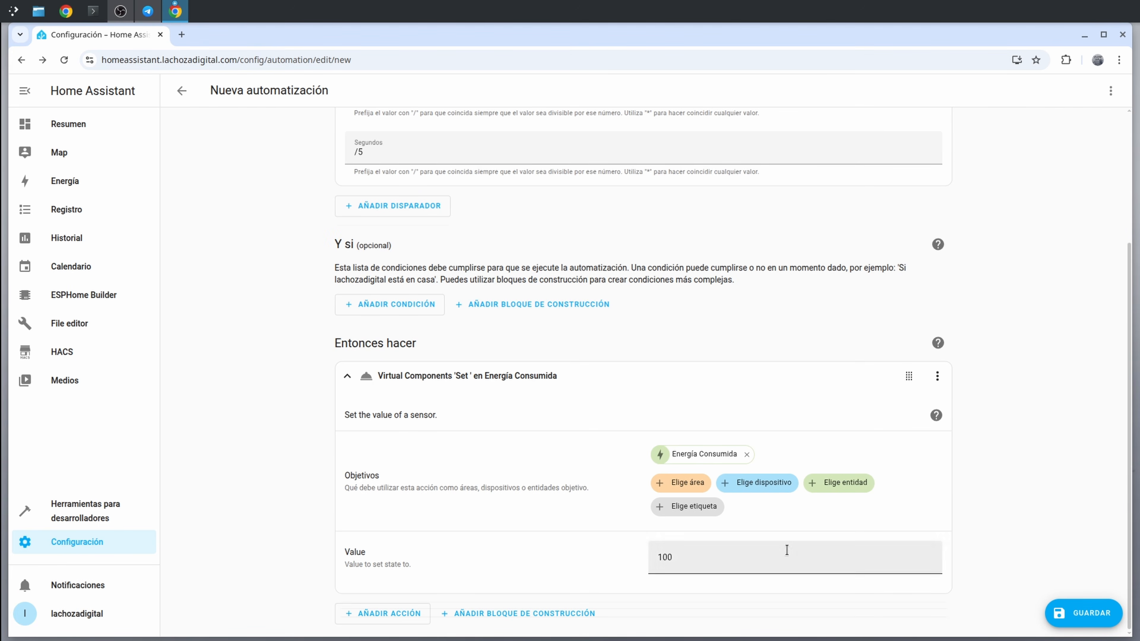
Step: Edit the Set action in YAML, changing its value to the template {{ states('sensor.energia_consumida') | float + 5 }}
{"action": "left_click", "coordinate": [940, 376]}
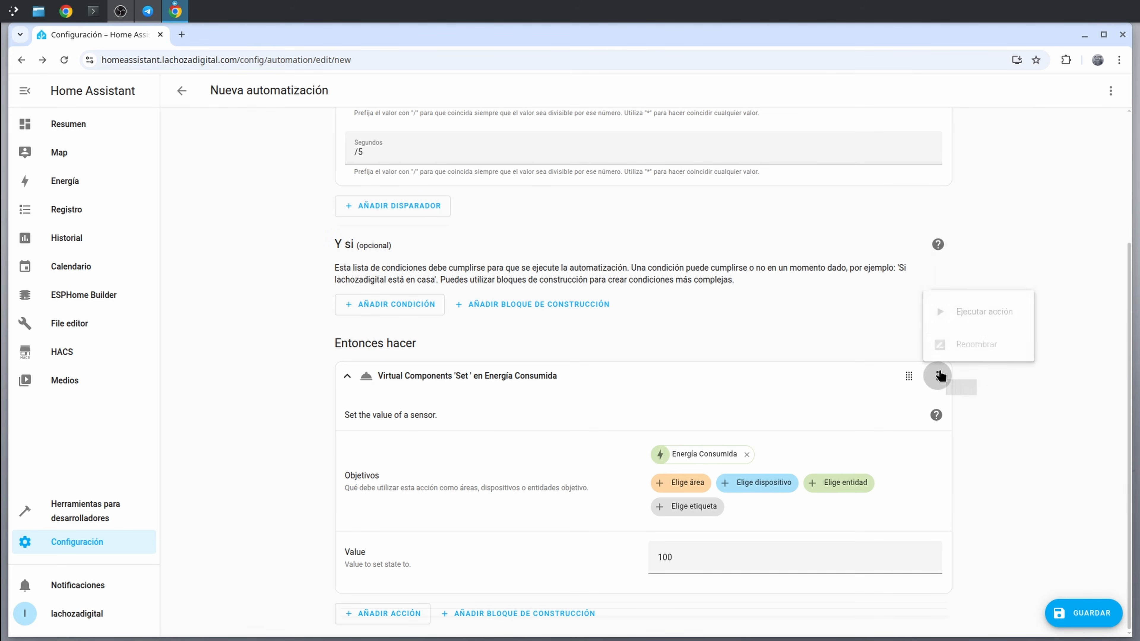
{"action": "left_click", "coordinate": [975, 341]}
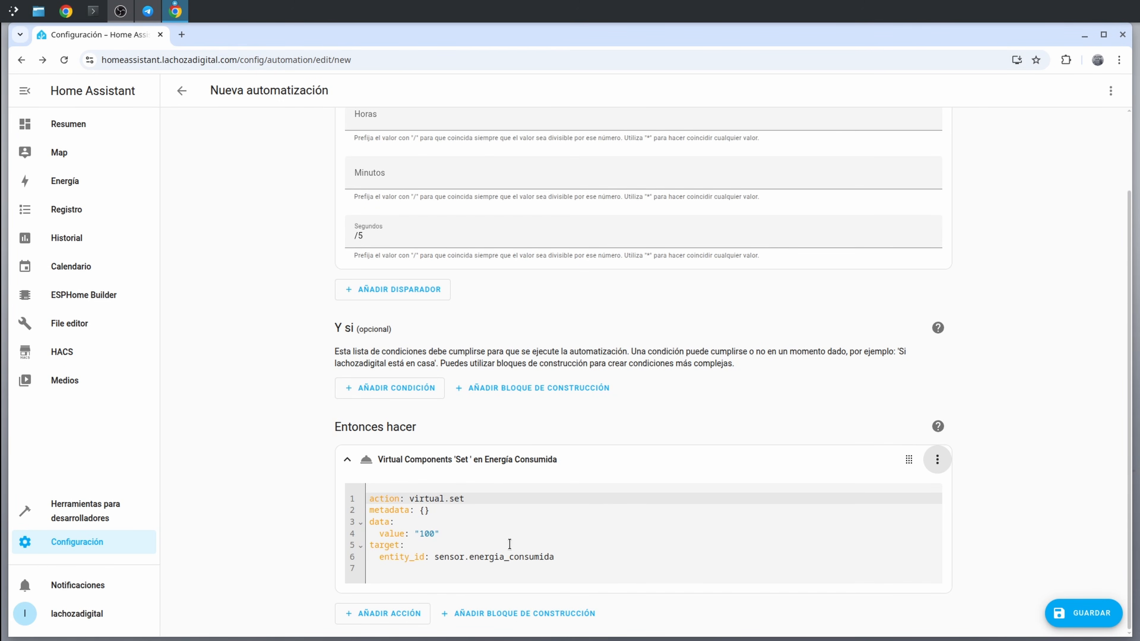
{"action": "left_click", "coordinate": [434, 533]}
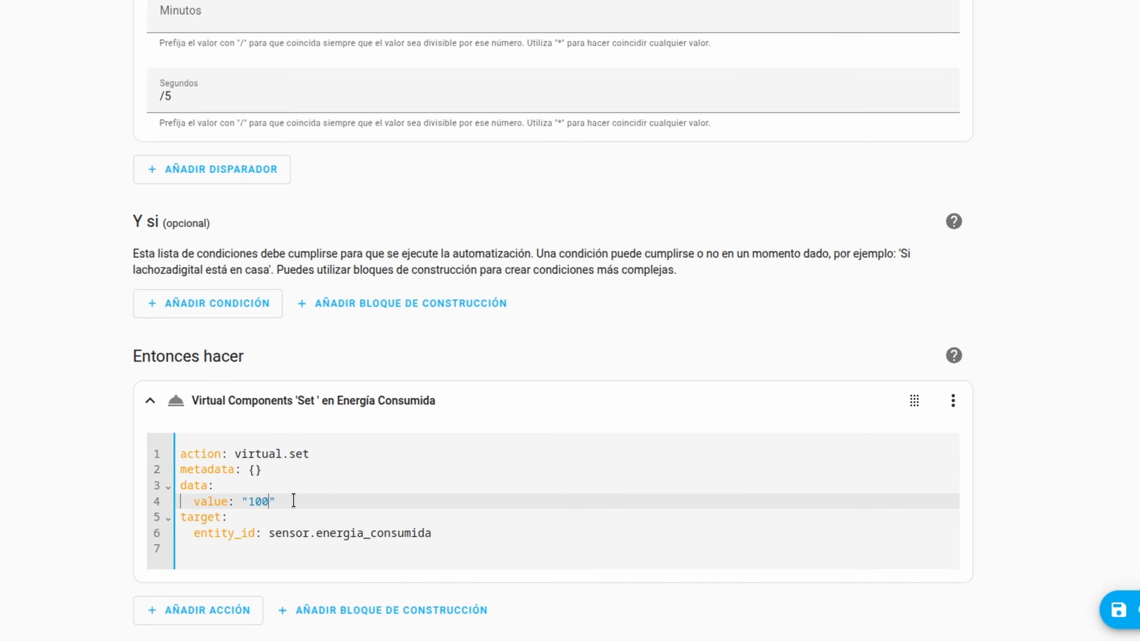
{"action": "key", "text": "BackSpace"}
{"action": "key", "text": "BackSpace"}
{"action": "key", "text": "BackSpace"}
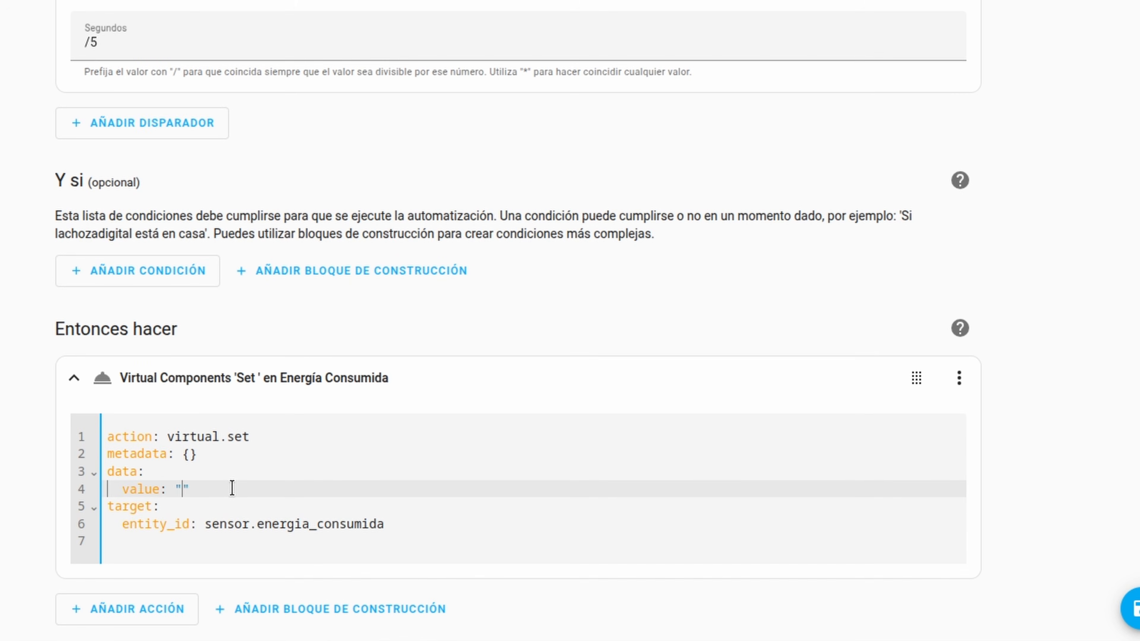
{"action": "type", "text": "{{ state"}
{"action": "type", "text": "s('sensor.energ"}
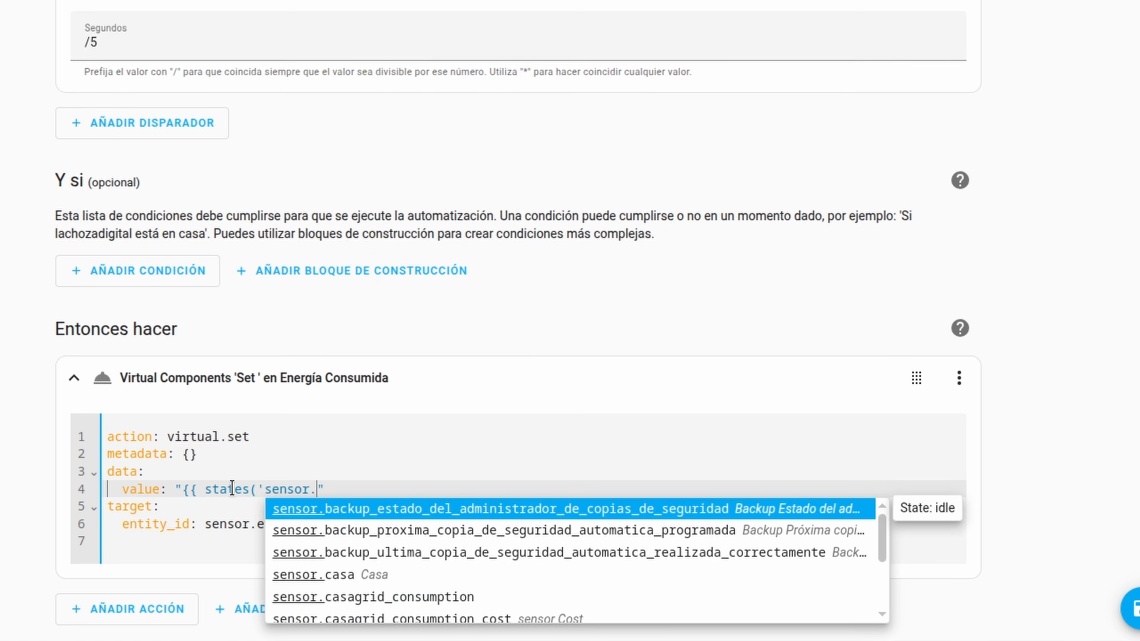
{"action": "key", "text": "Return"}
{"action": "type", "text": "'"}
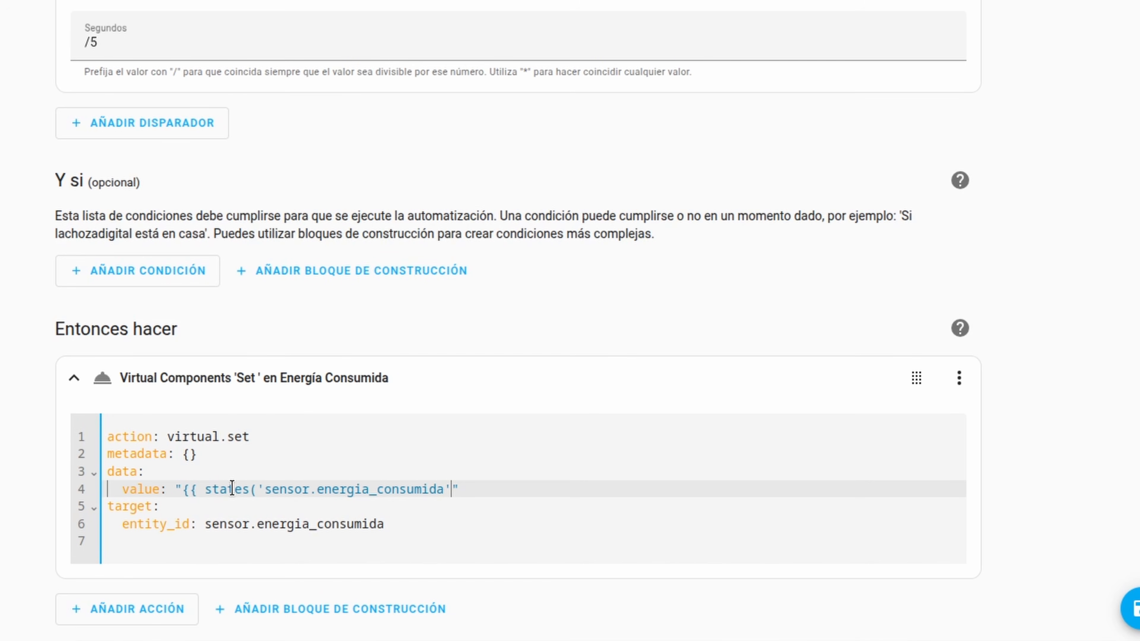
{"action": "type", "text": ") | floa"}
{"action": "type", "text": "+5"}
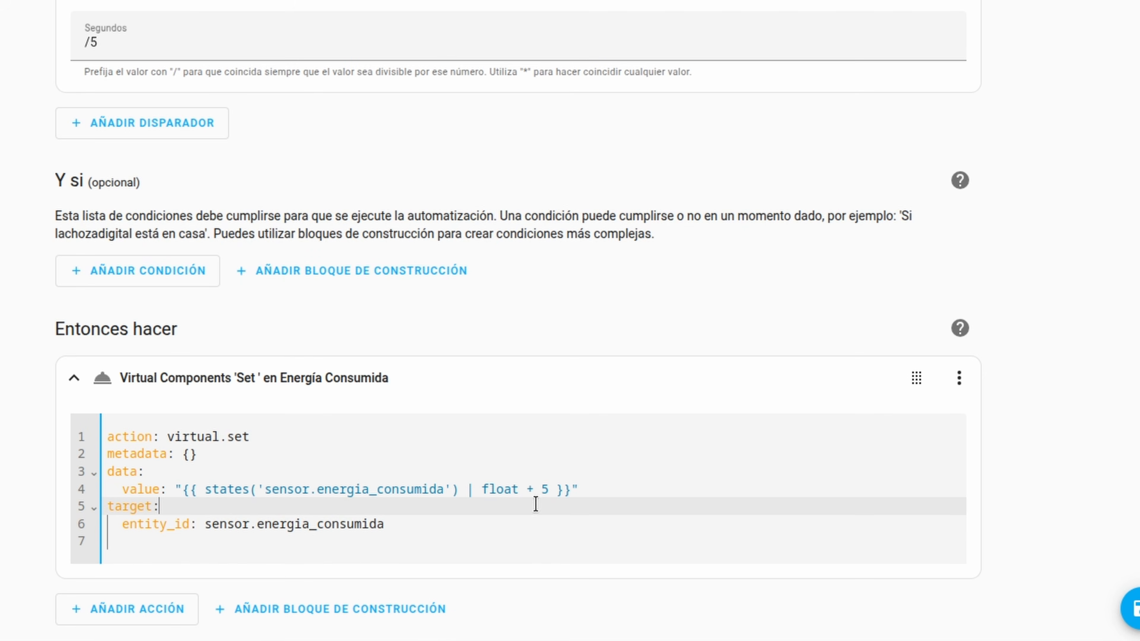
Step: Replace the fixed increment of 5 in the value template with range(0, 10) | random
{"action": "double_click", "coordinate": [546, 490]}
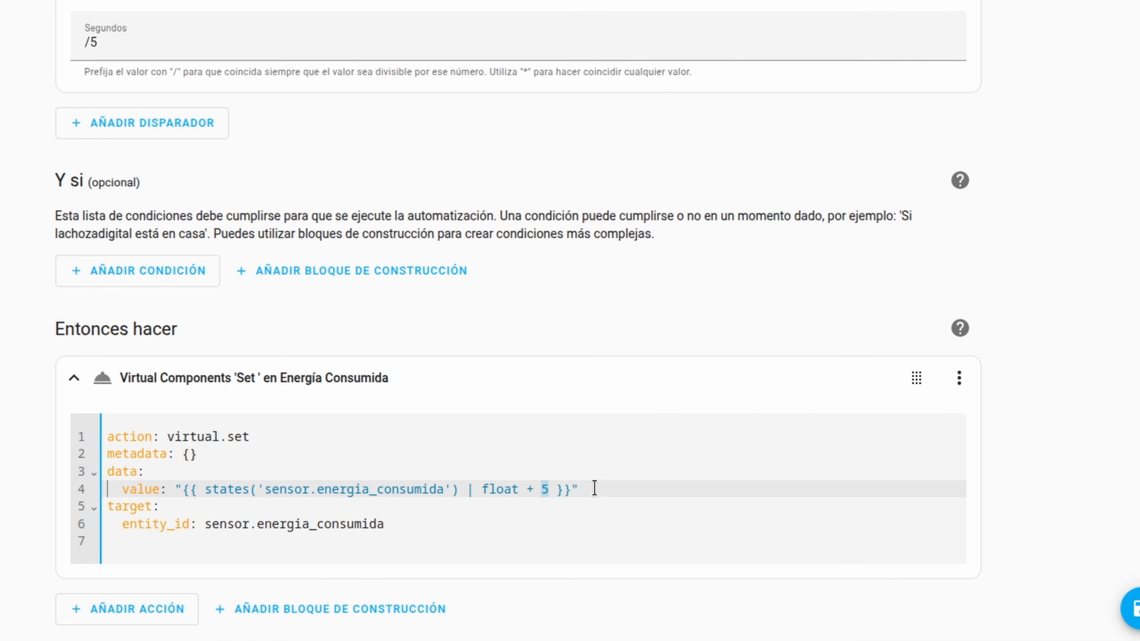
{"action": "left_click", "coordinate": [558, 485]}
{"action": "key", "text": "BackSpace"}
{"action": "type", "text": "range(0, 10) | random"}
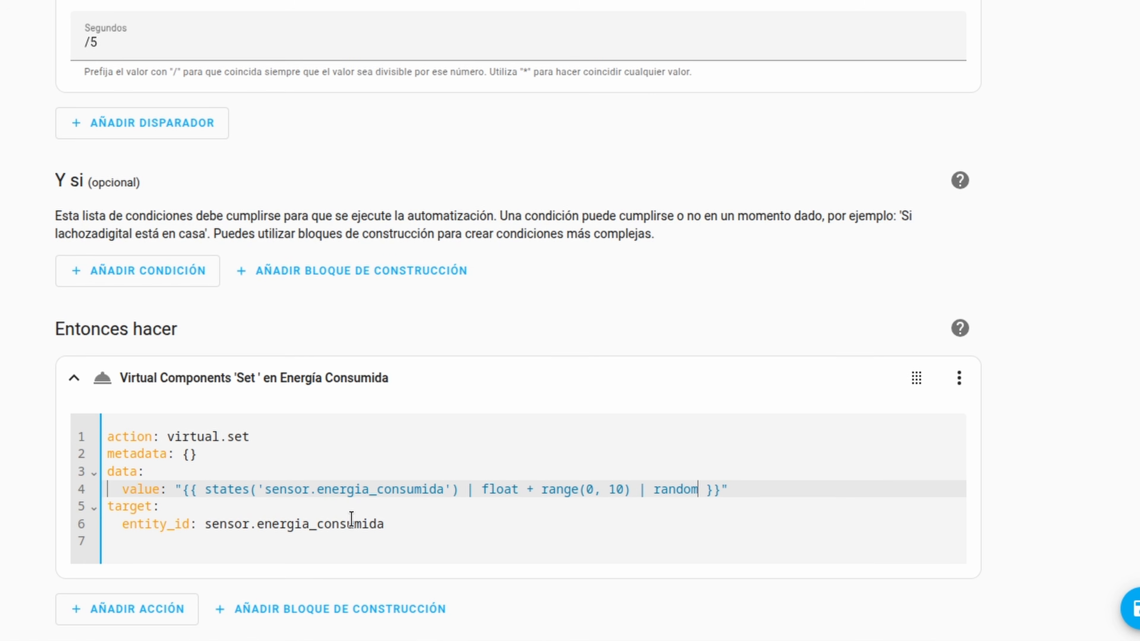
{"action": "left_click_drag", "start_coordinate": [206, 489], "coordinate": [523, 488]}
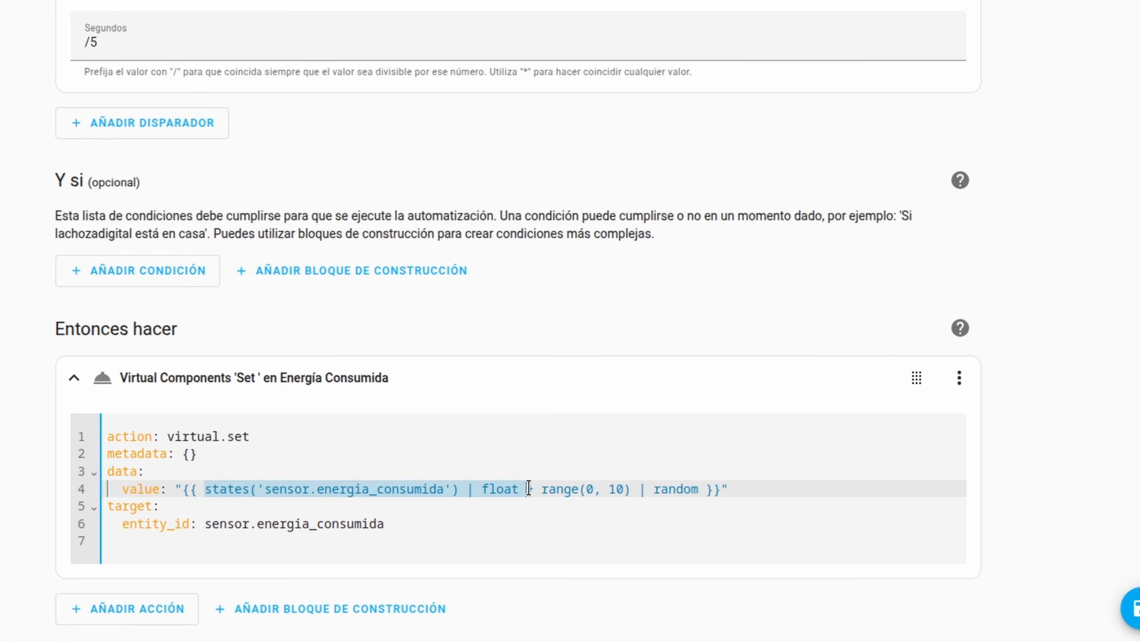